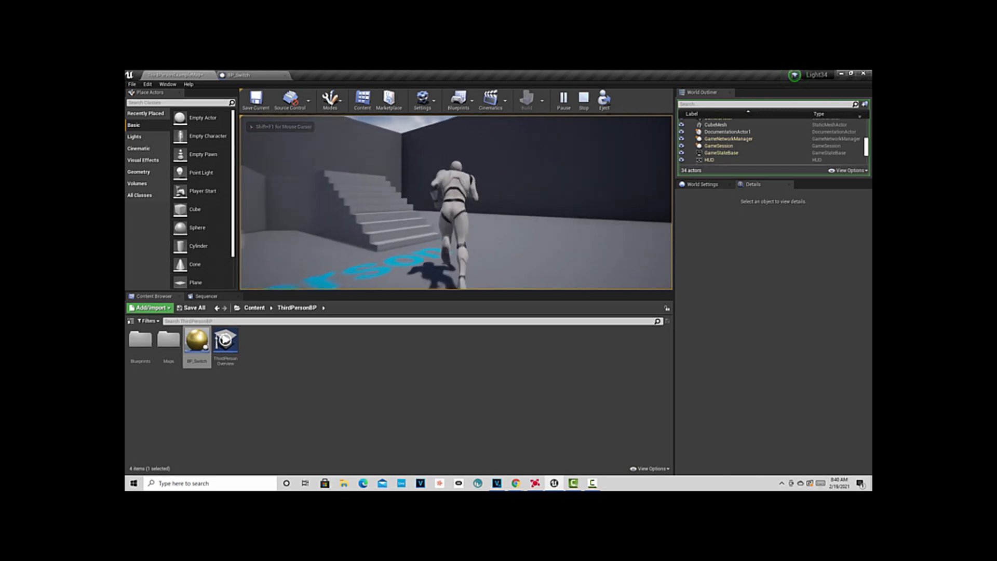
Playtest the light switch by running the character repeatedly up to the gold sphere and away from it.
key("w")
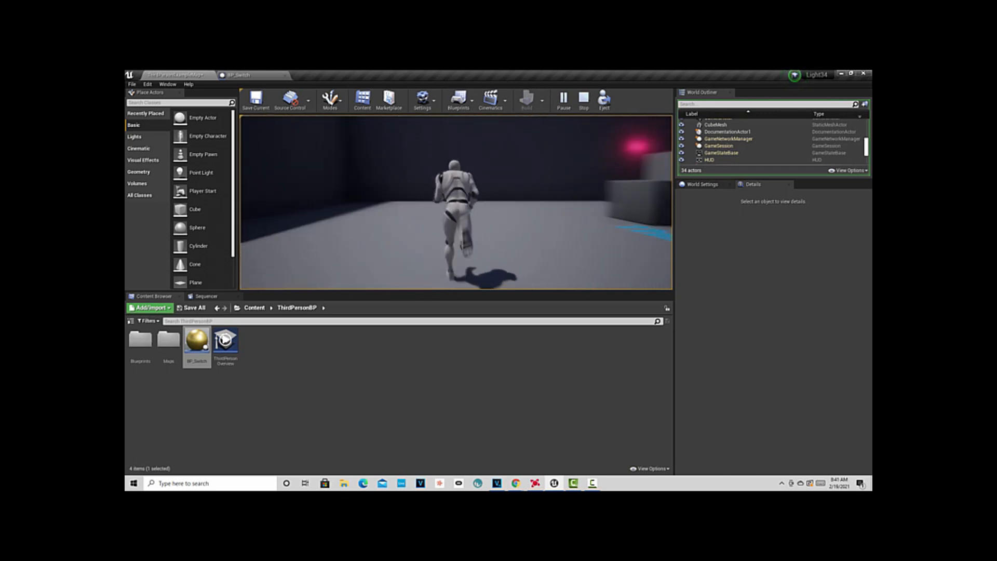
key("w")
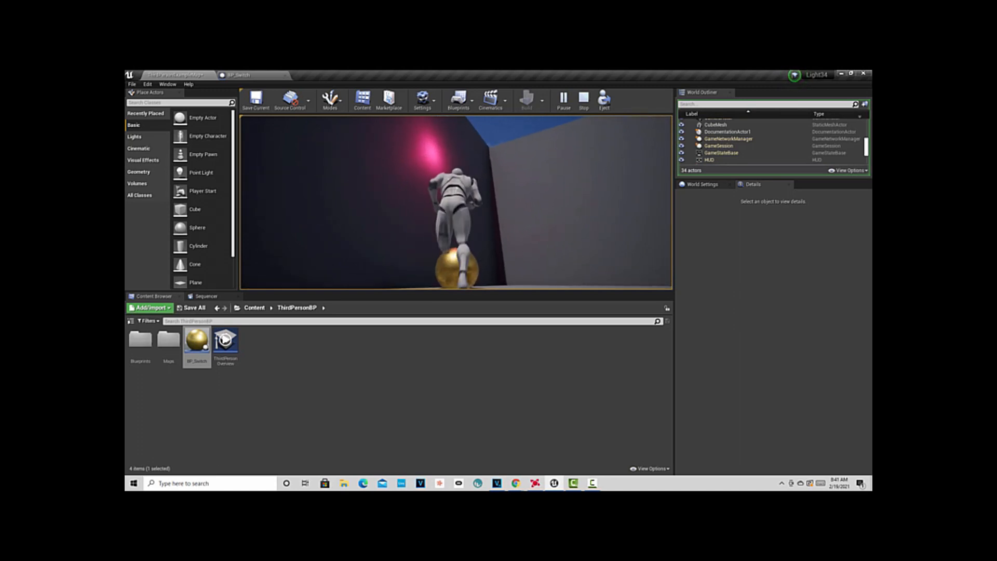
key("s")
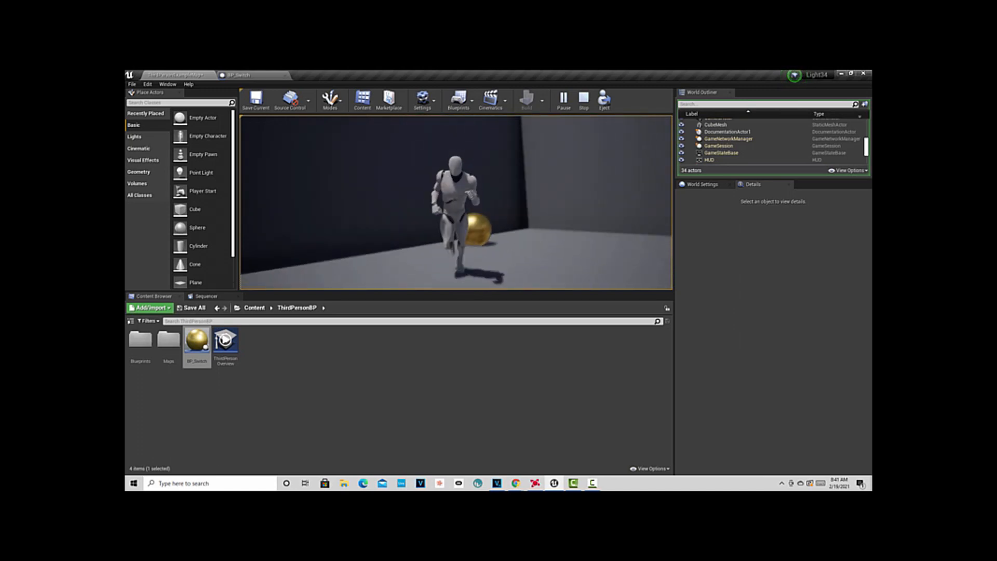
key("w")
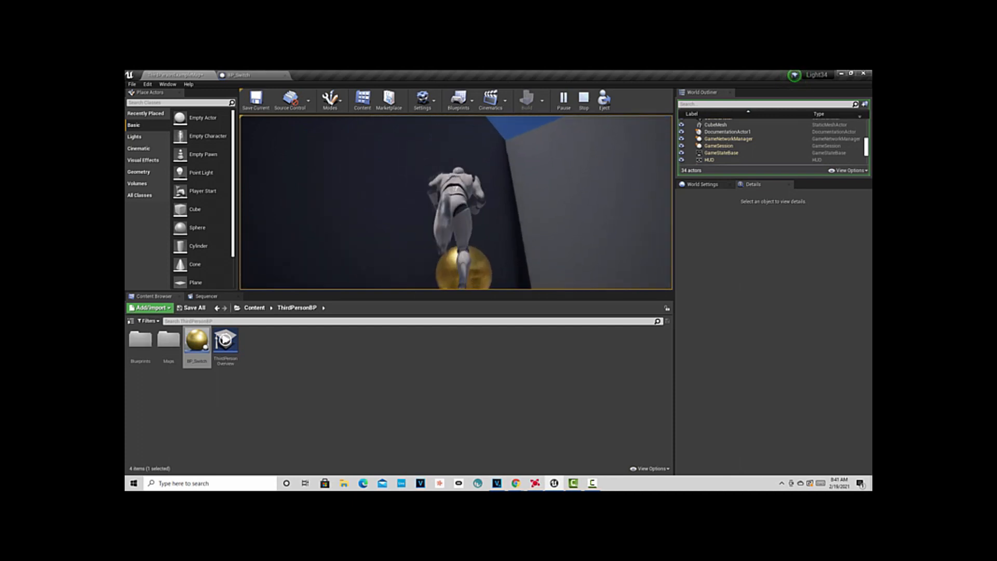
key("space")
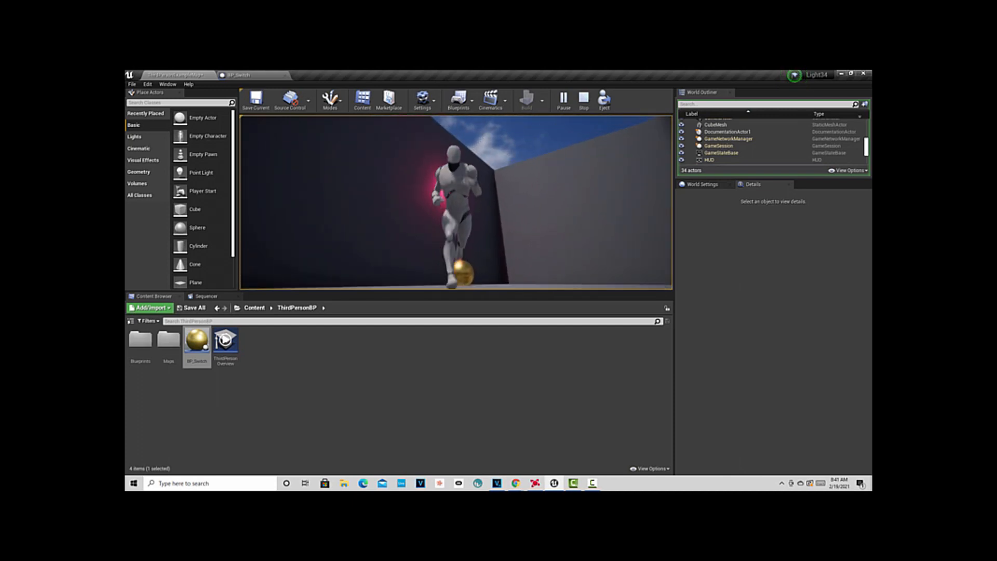
key("w")
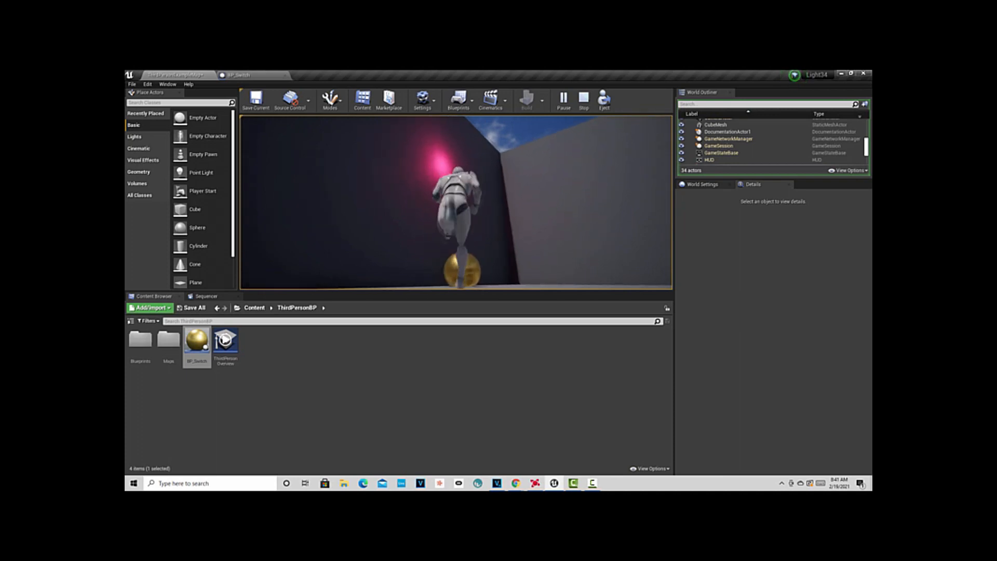
key("s")
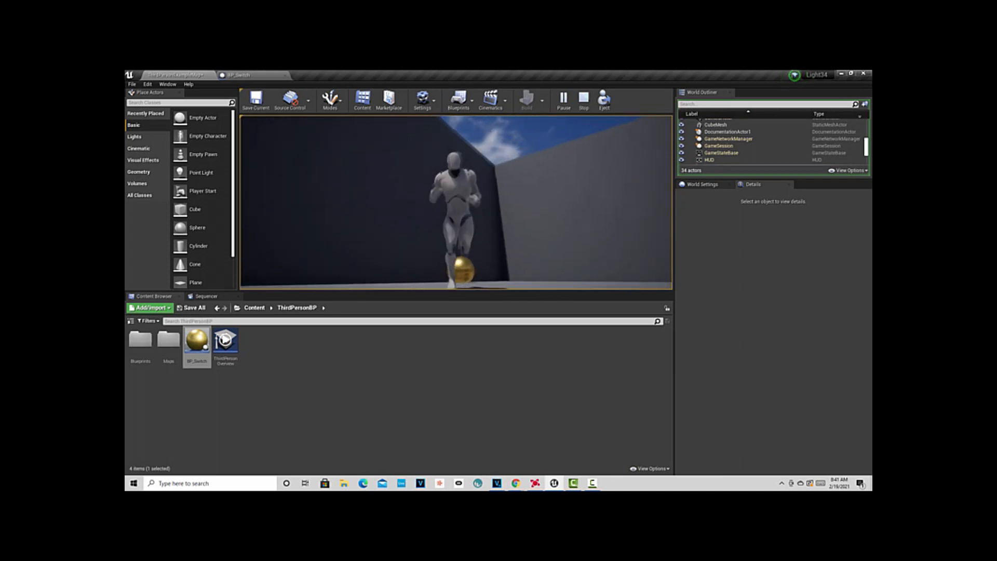
key("w")
key("w")
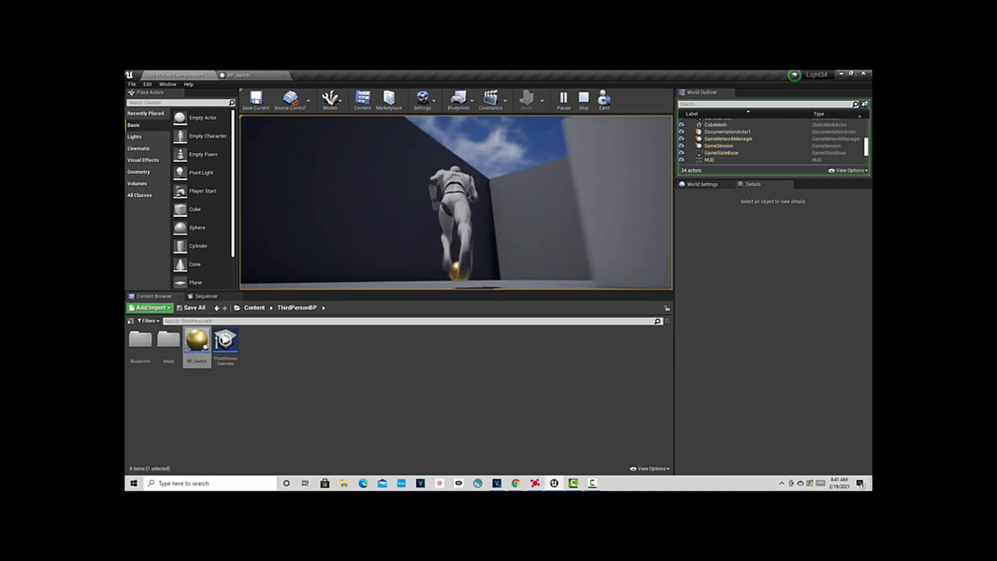
key("s")
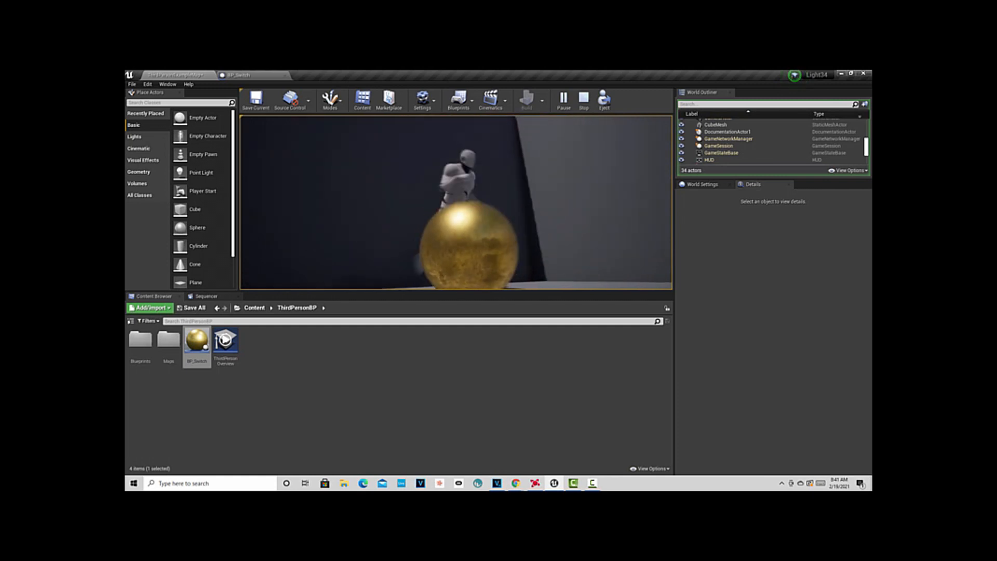
key("s")
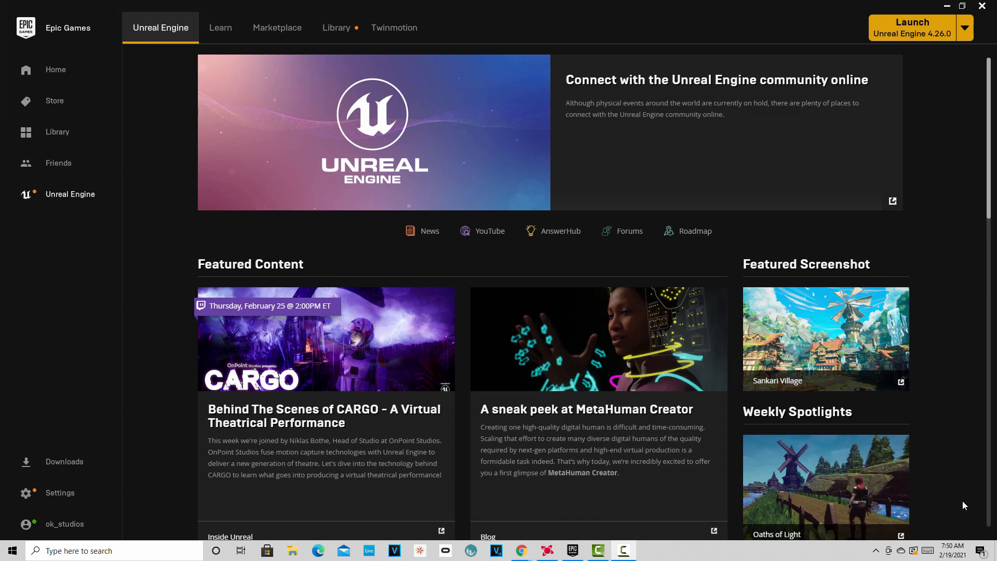
Launch Unreal Engine 4.26.0 and set up a new Games project based on the Third Person template.
left_click(927, 29)
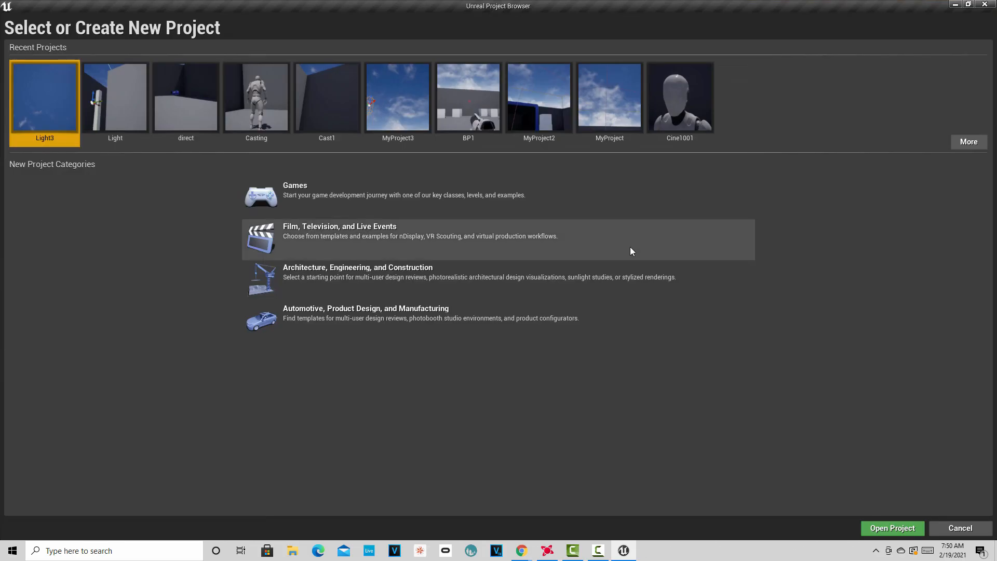
left_click(306, 196)
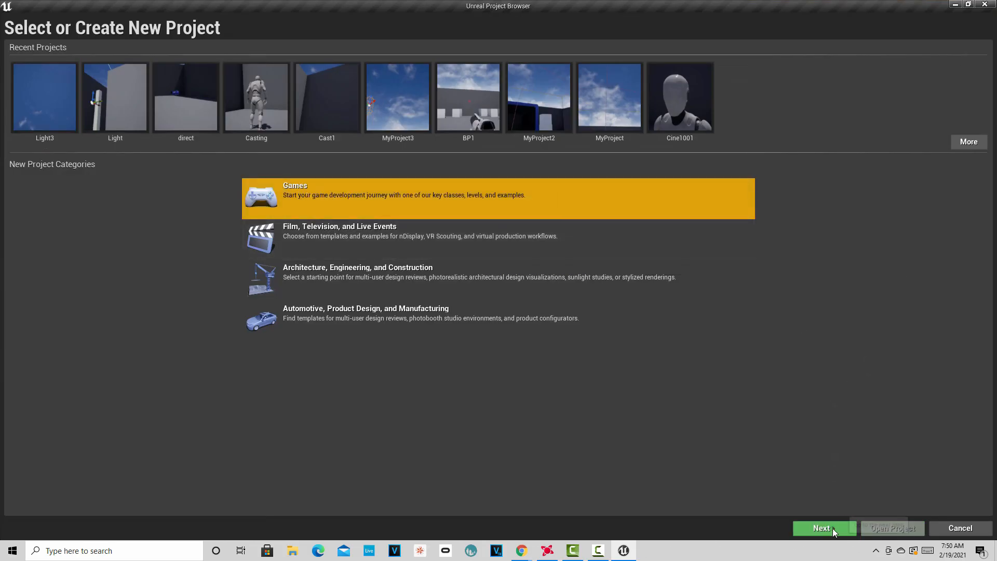
left_click(833, 531)
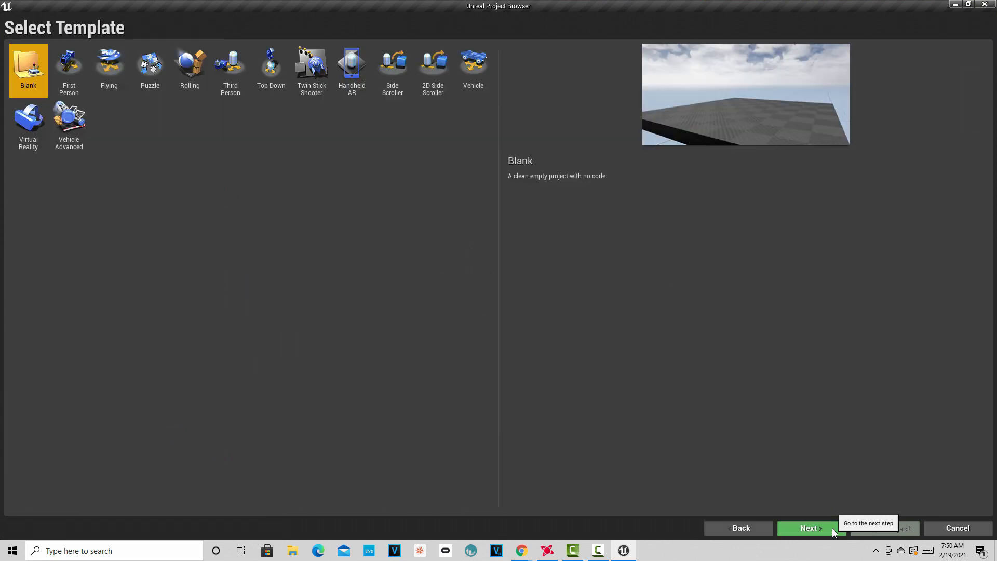
left_click(238, 81)
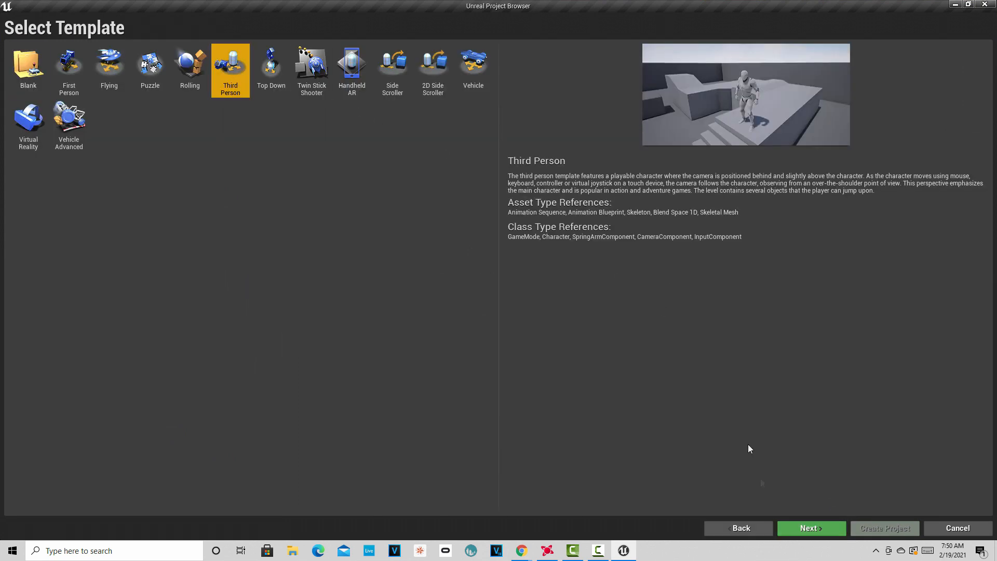
left_click(806, 527)
Name the project Light34 and create it.
left_click(578, 494)
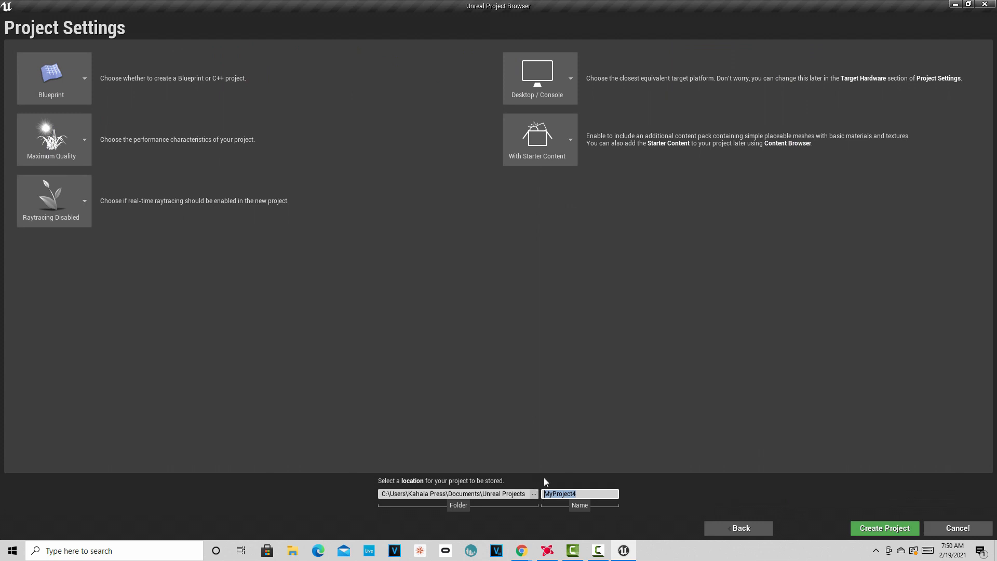
type("Li")
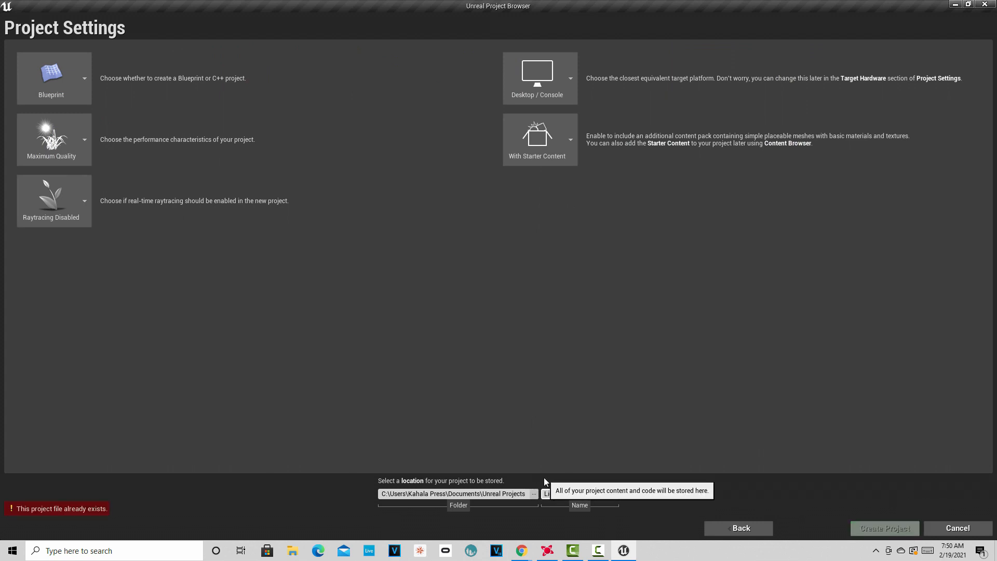
type("ght3")
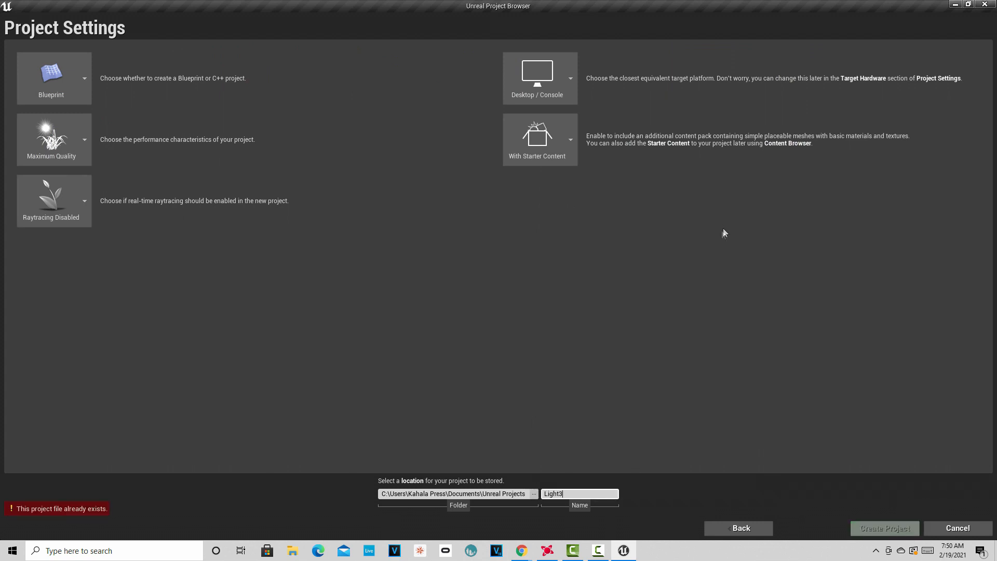
type("4")
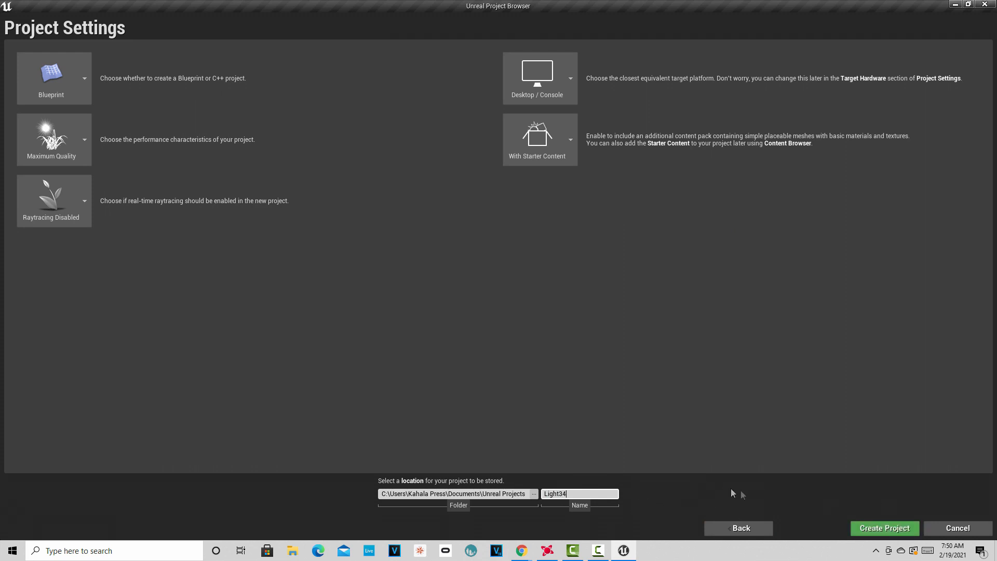
left_click(888, 533)
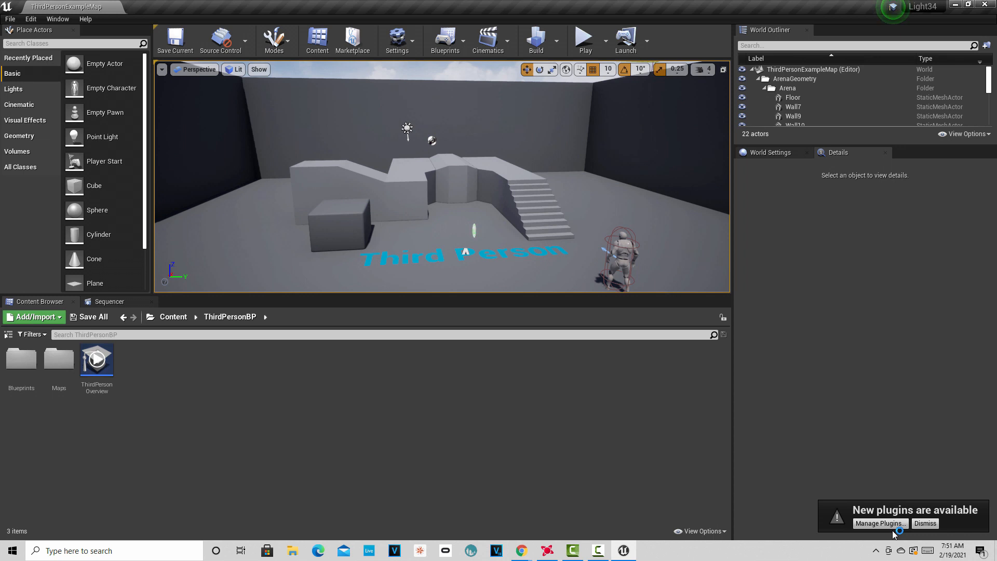
Create a Blueprint class with Actor as its parent in the ThirdPersonBP folder and name it BP_Switch.
left_click(44, 321)
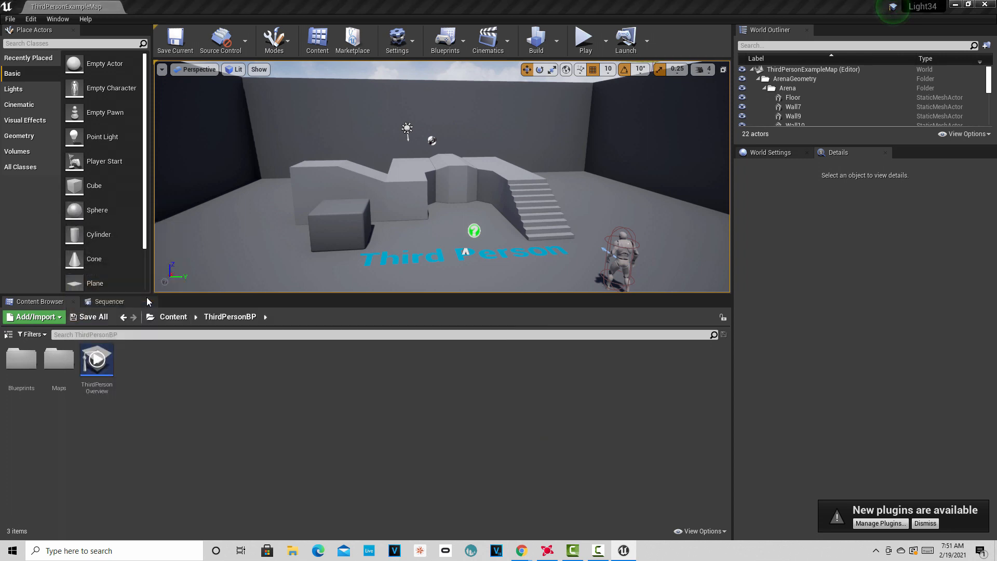
left_click(147, 297)
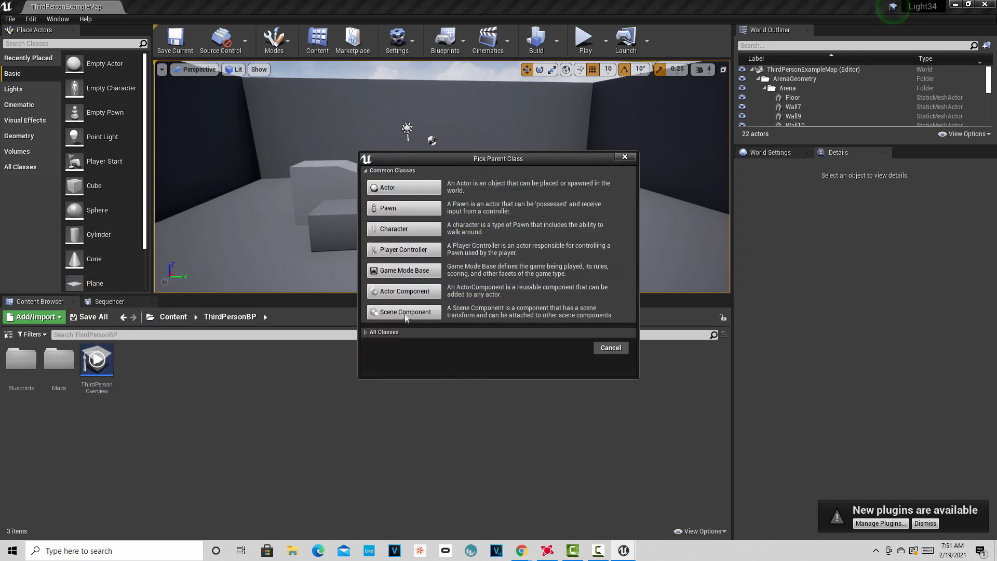
left_click(408, 185)
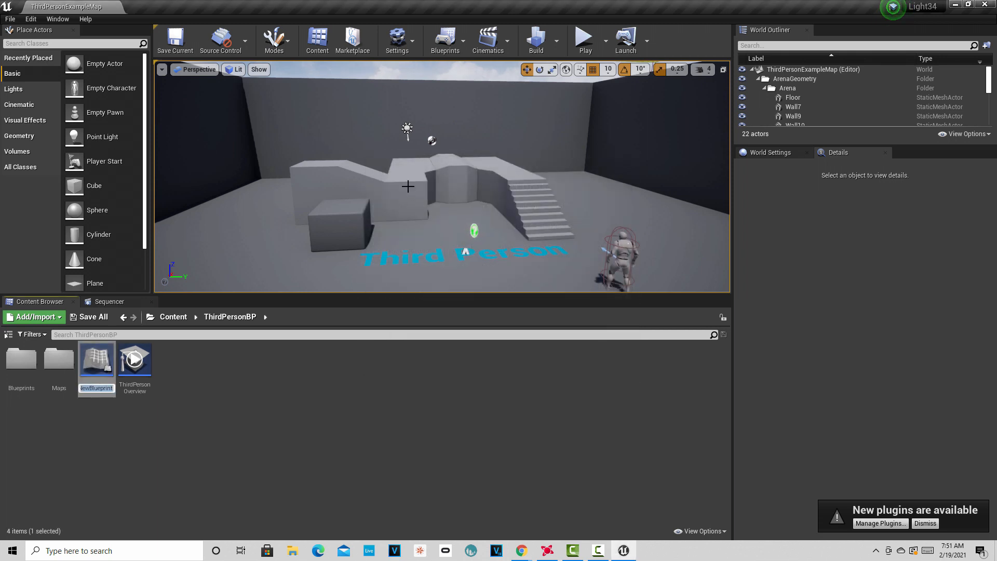
type("BP")
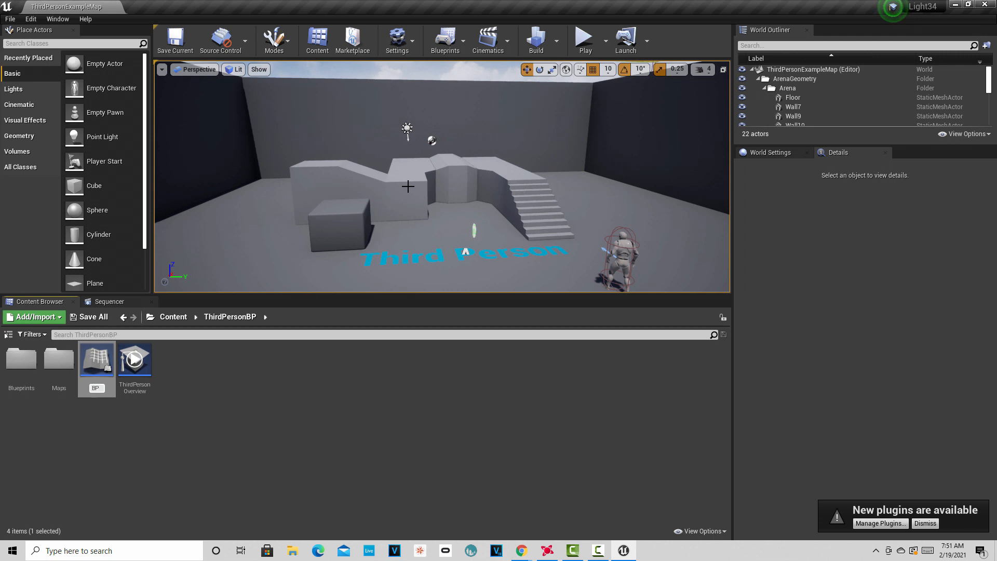
type("_")
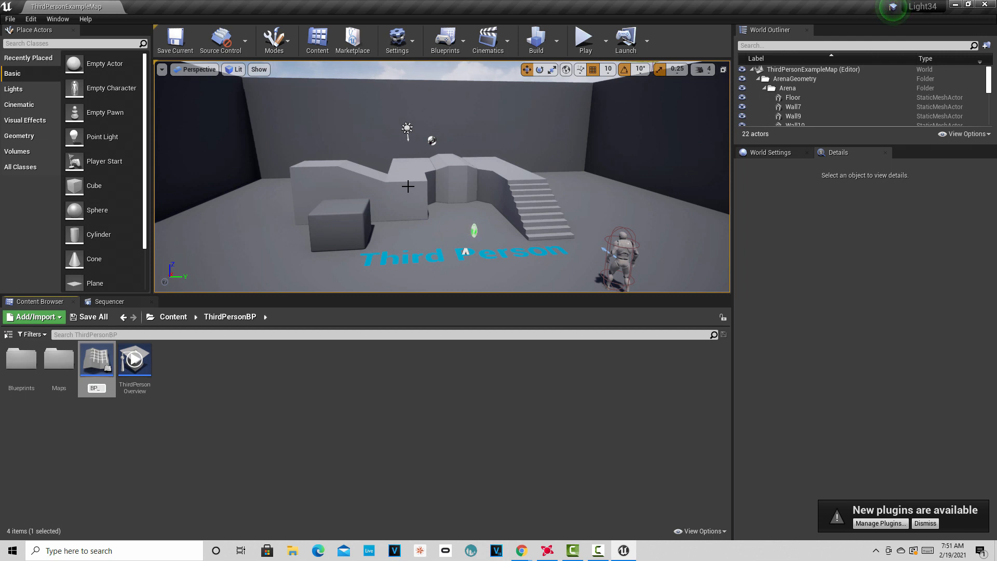
type("Switch")
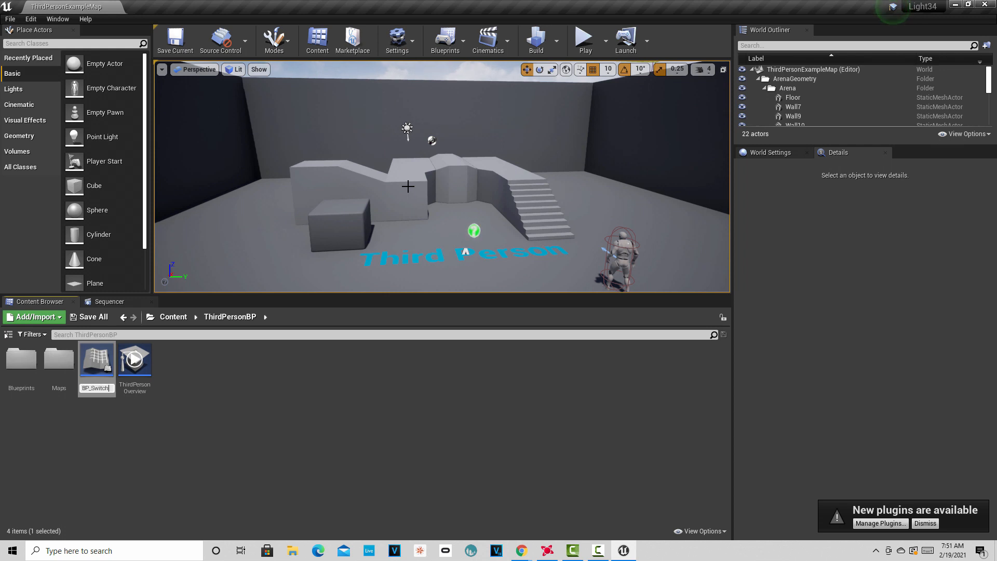
key("Return")
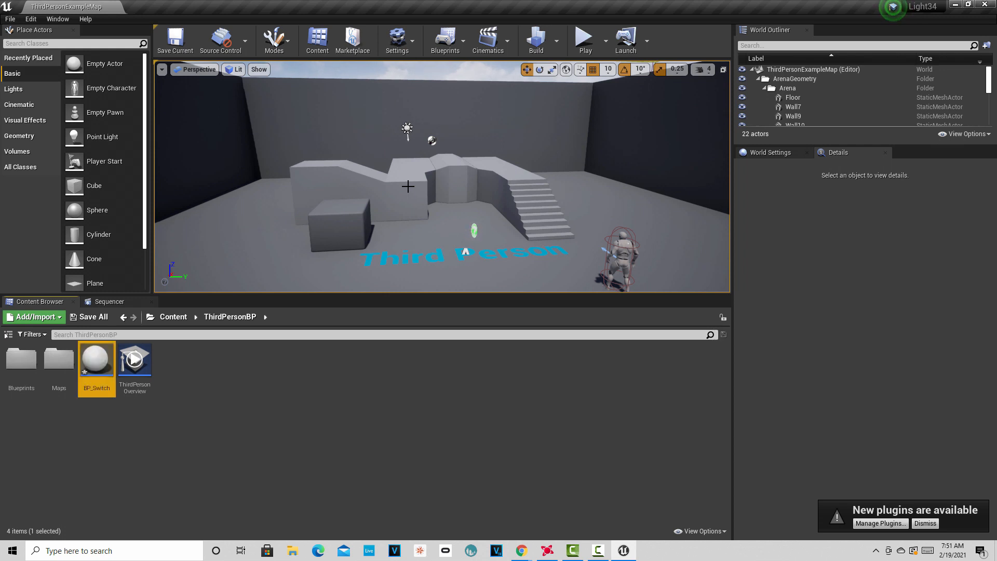
Open BP_Switch, dock its editor beside the level's tab, and add a Static Mesh component.
double_click(98, 362)
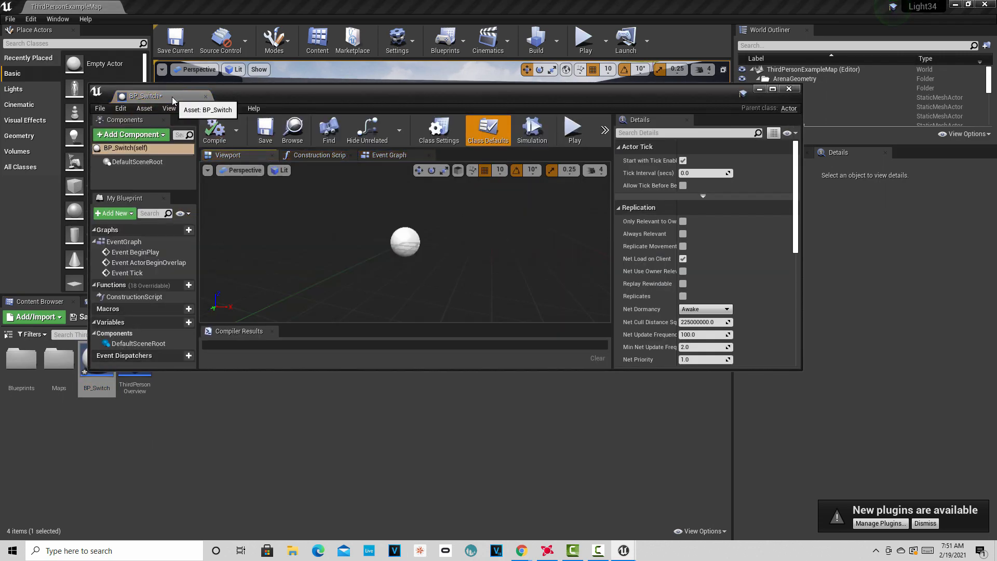
left_click_drag(174, 97, 69, 14)
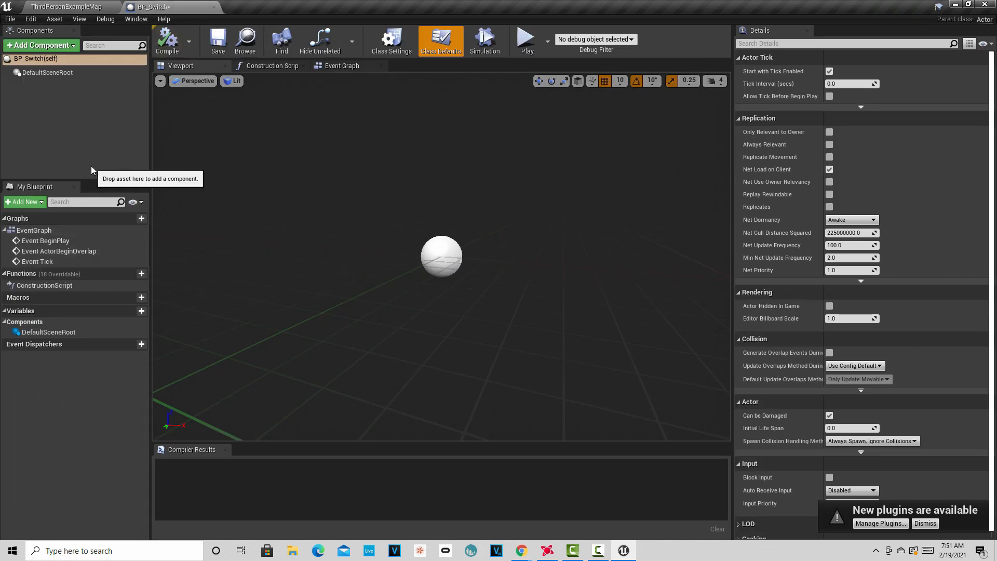
left_click(41, 45)
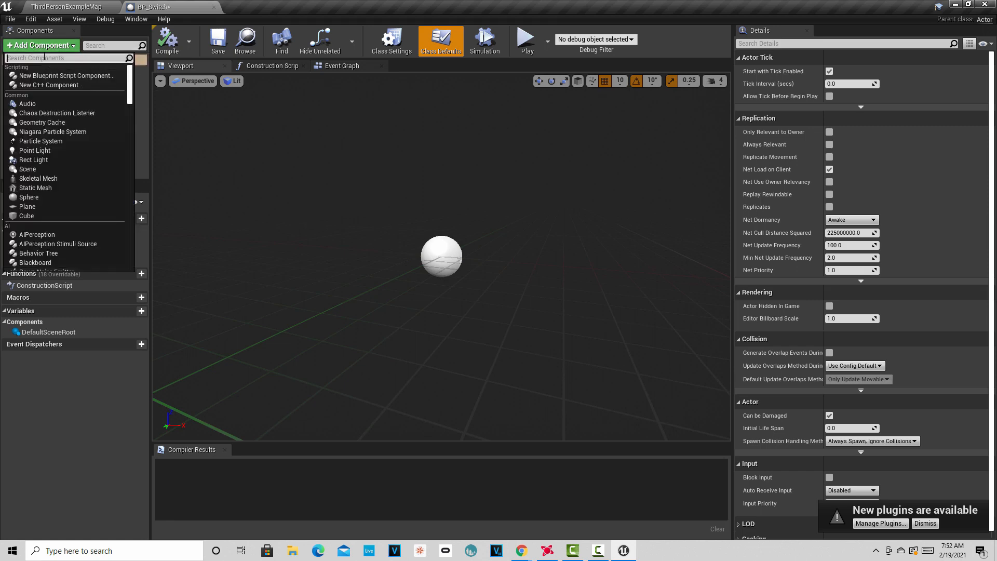
type("sta")
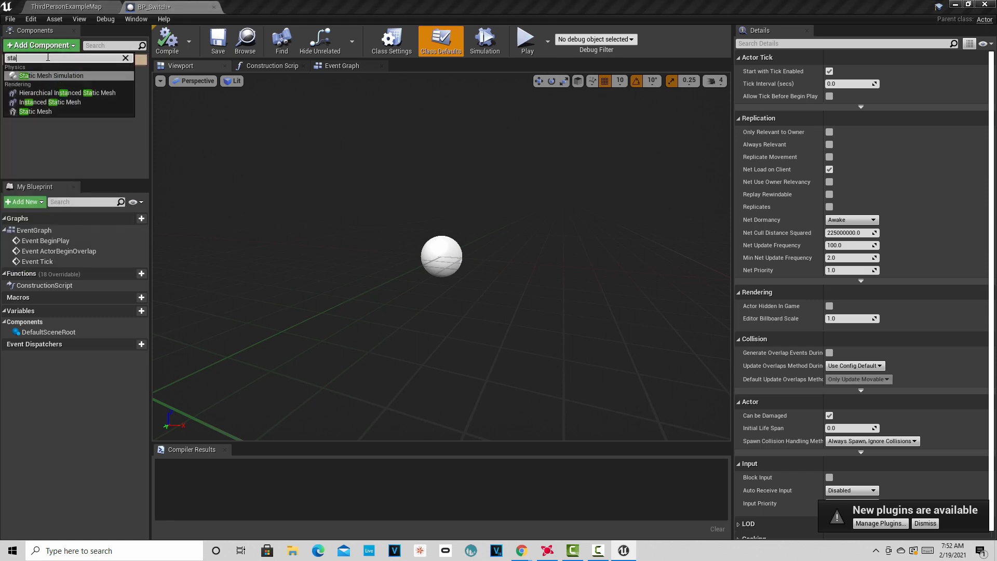
left_click(35, 111)
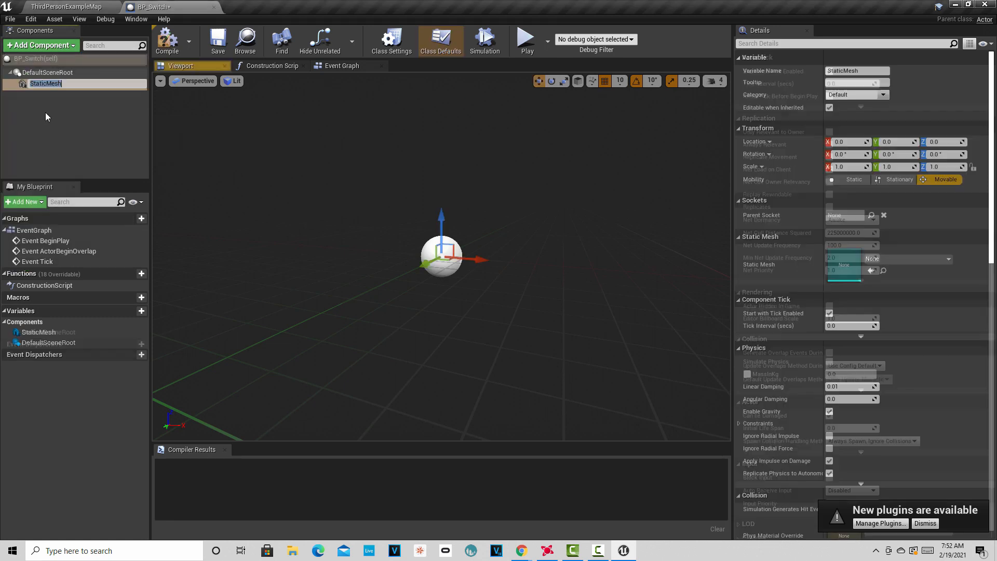
Keep the component name StaticMesh and assign the MaterialSphere mesh to it.
left_click(39, 83)
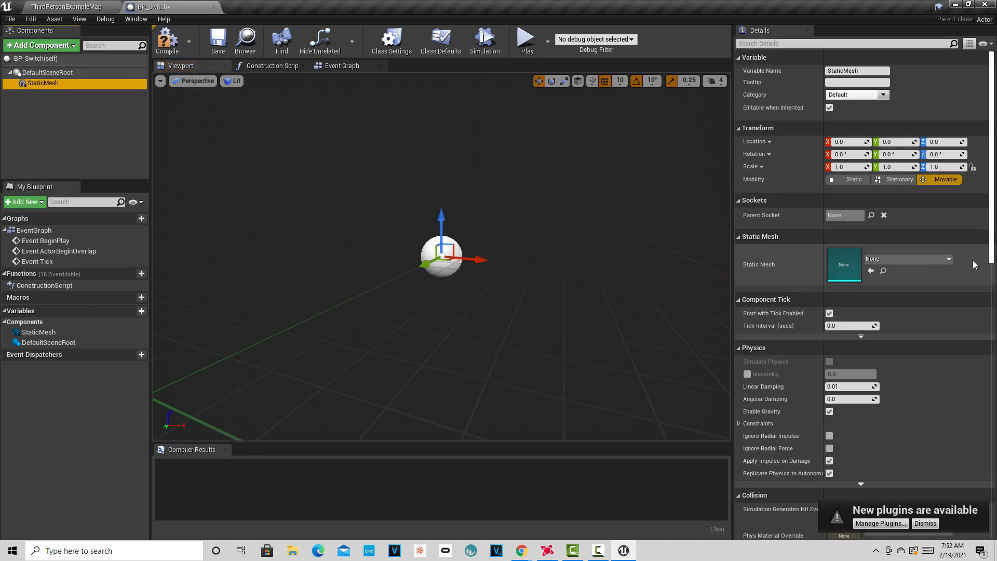
left_click(948, 259)
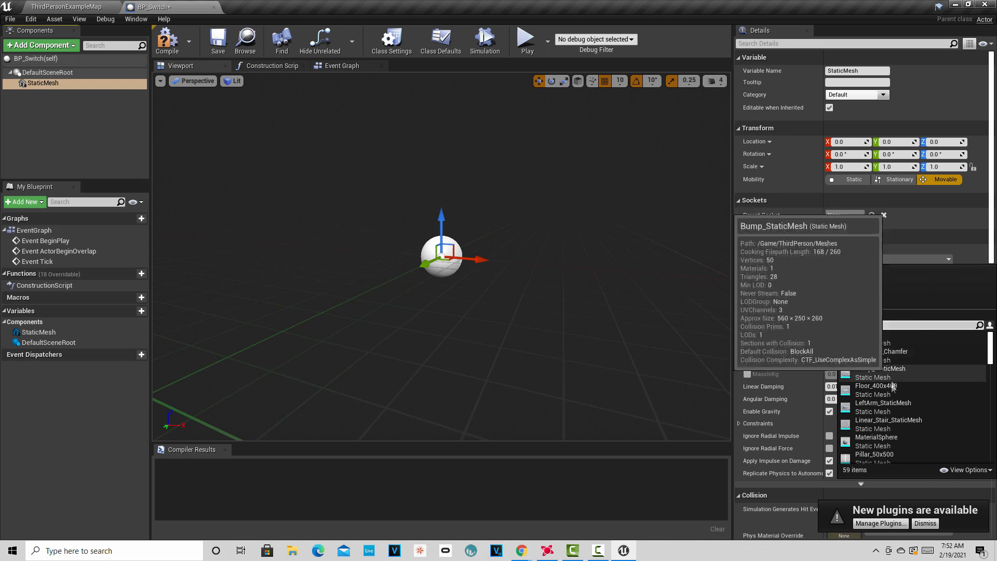
left_click(883, 439)
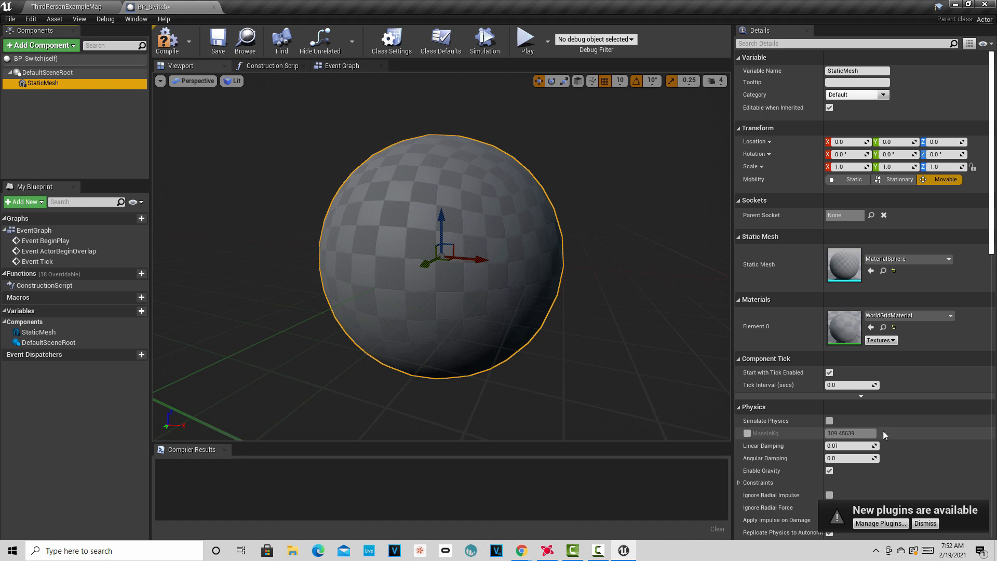
Assign the M_Metal_Gold material to Element 0 of the sphere mesh.
left_click(950, 316)
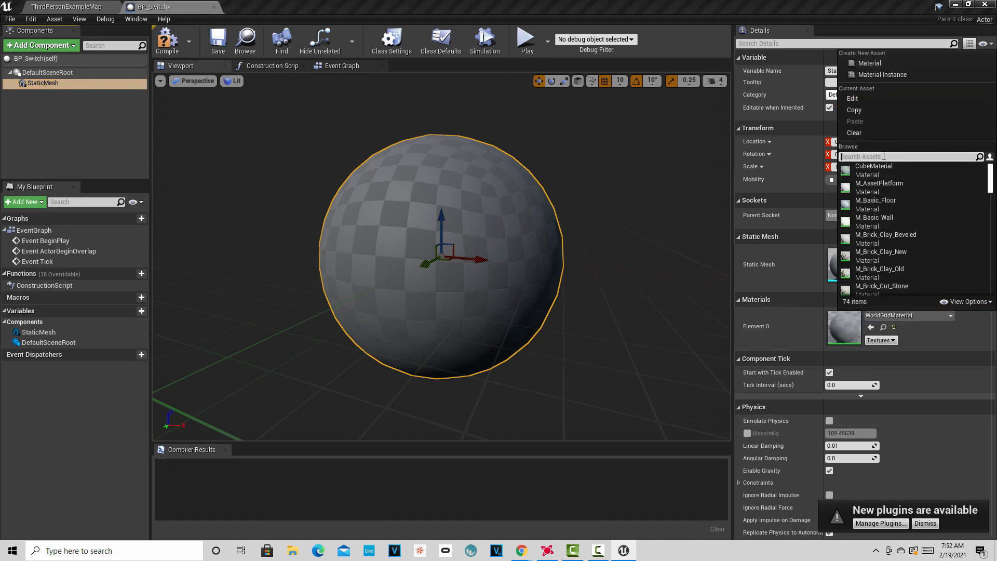
type("gold")
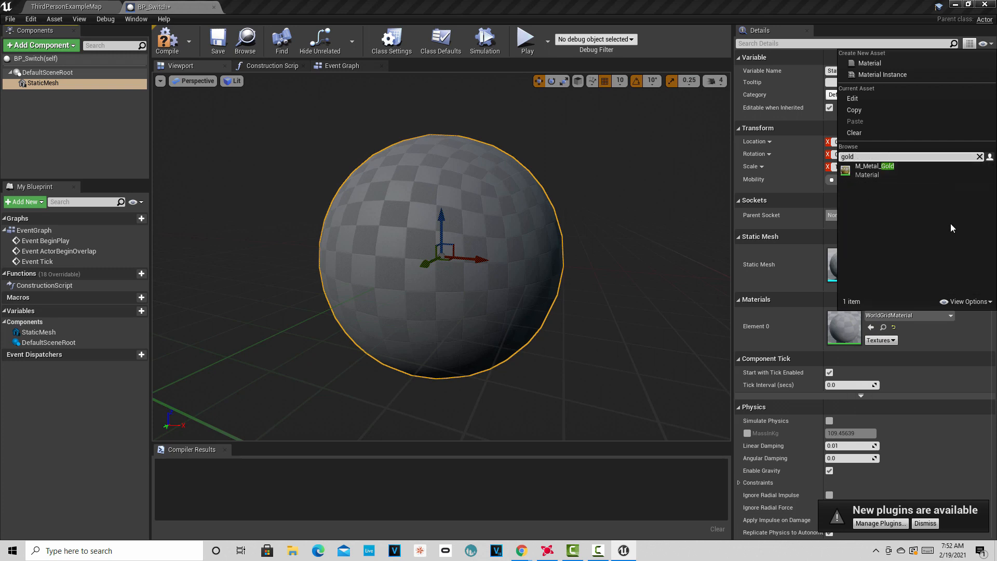
left_click(860, 176)
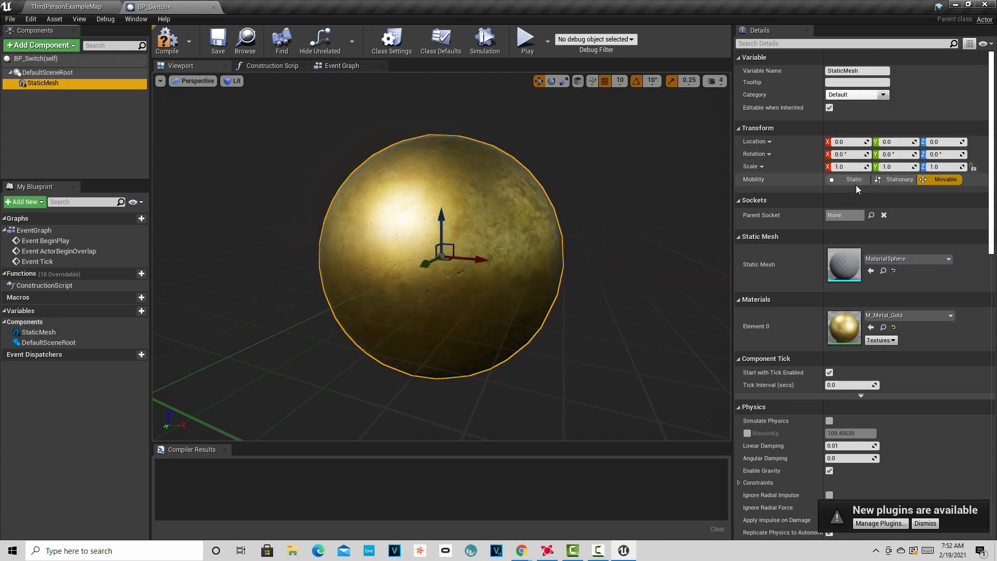
Set the sphere mesh's collision preset to OverlapAllDynamic.
scroll(653, 278, "down", 5)
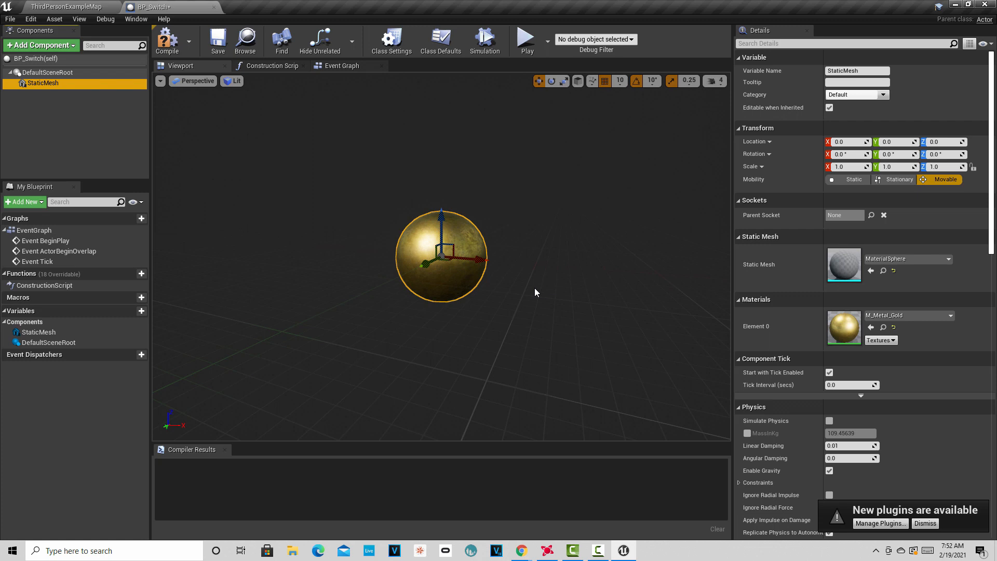
left_click_drag(992, 155, 993, 268)
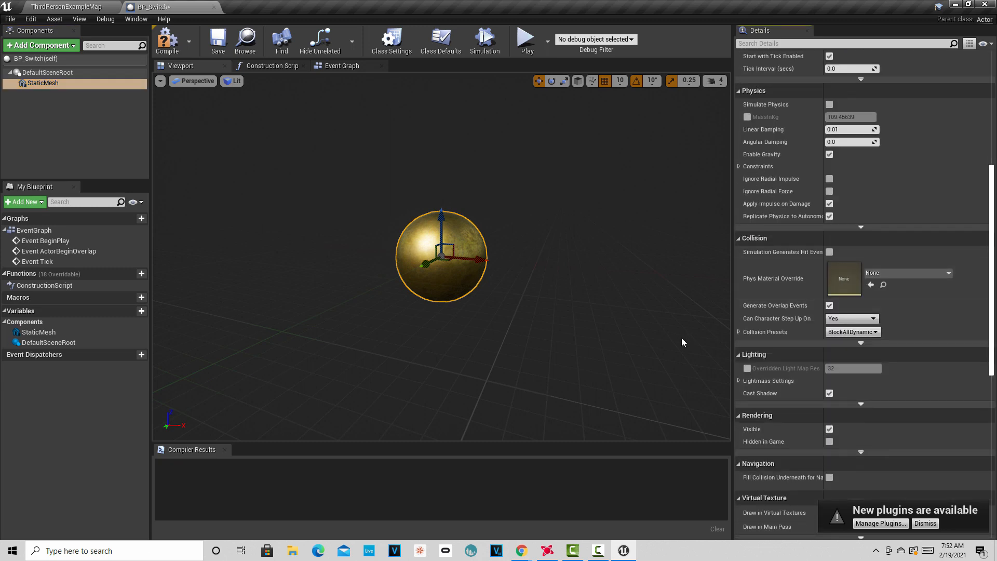
left_click(876, 333)
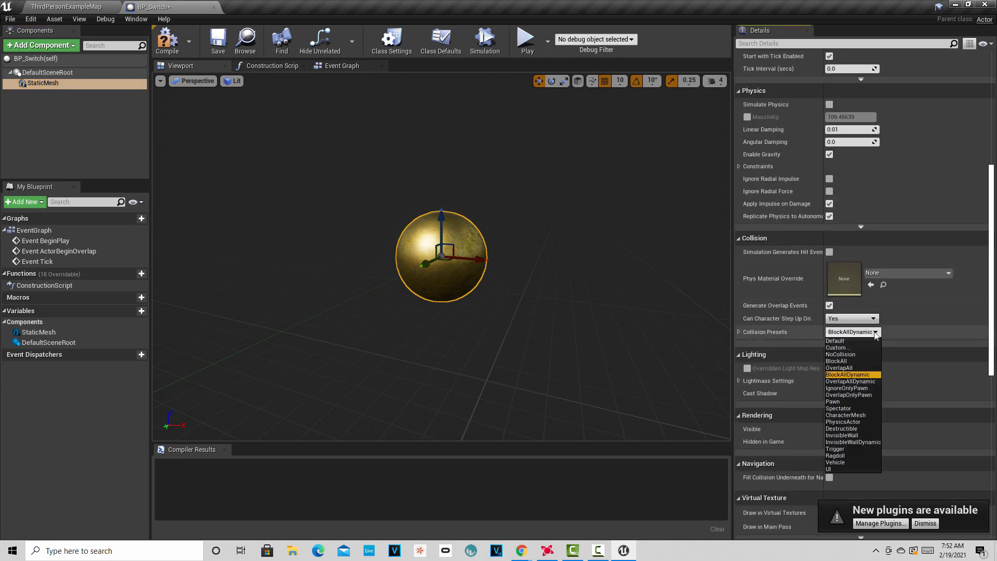
left_click(865, 382)
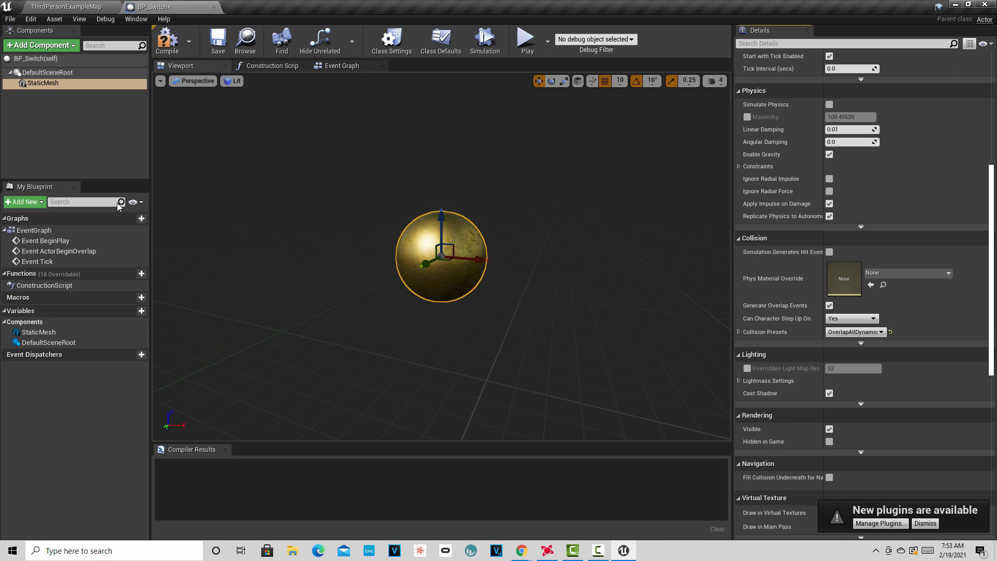
Add a new variable to the Blueprint and name it Light.
left_click(66, 204)
left_click(142, 312)
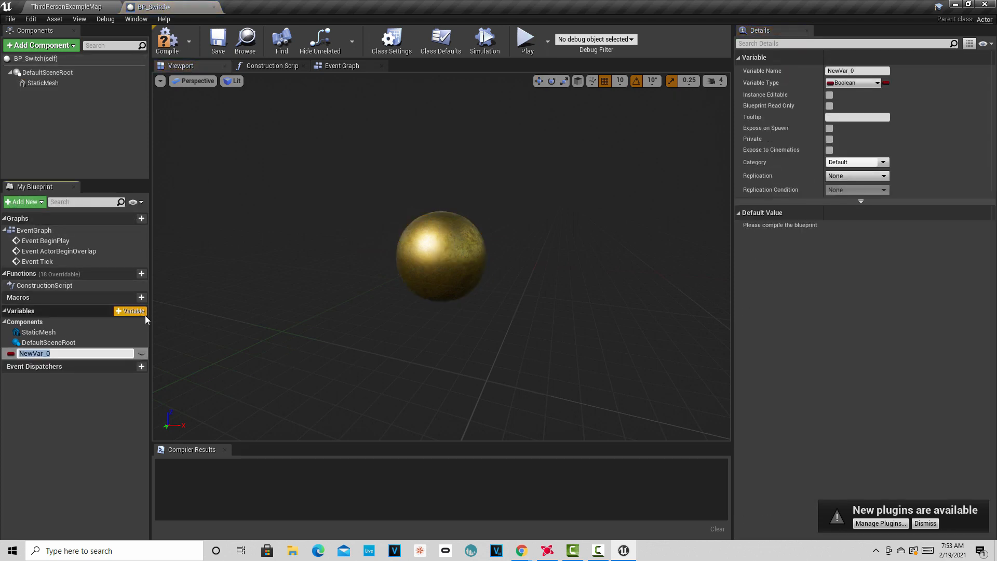
type("Light")
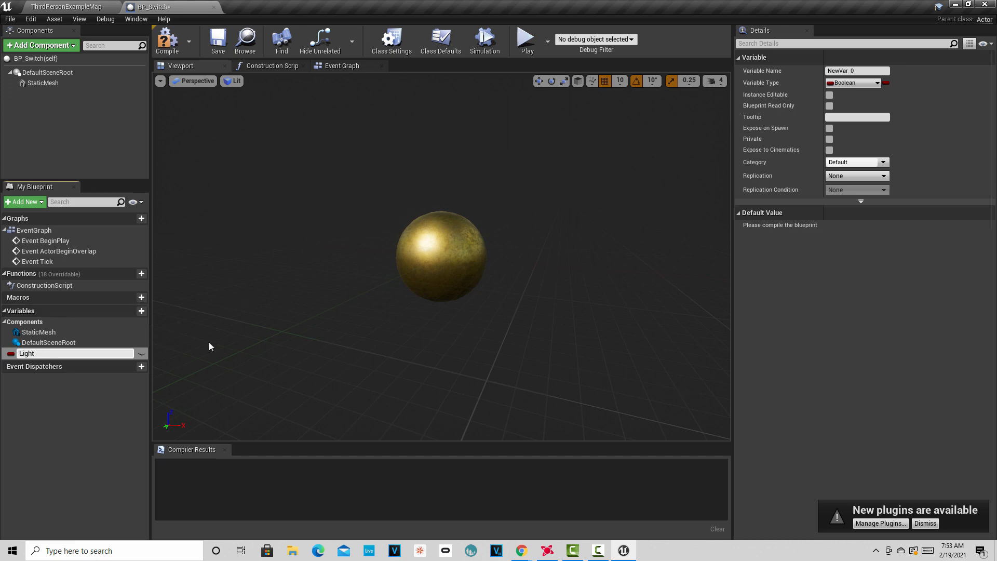
key("Return")
double_click(77, 353)
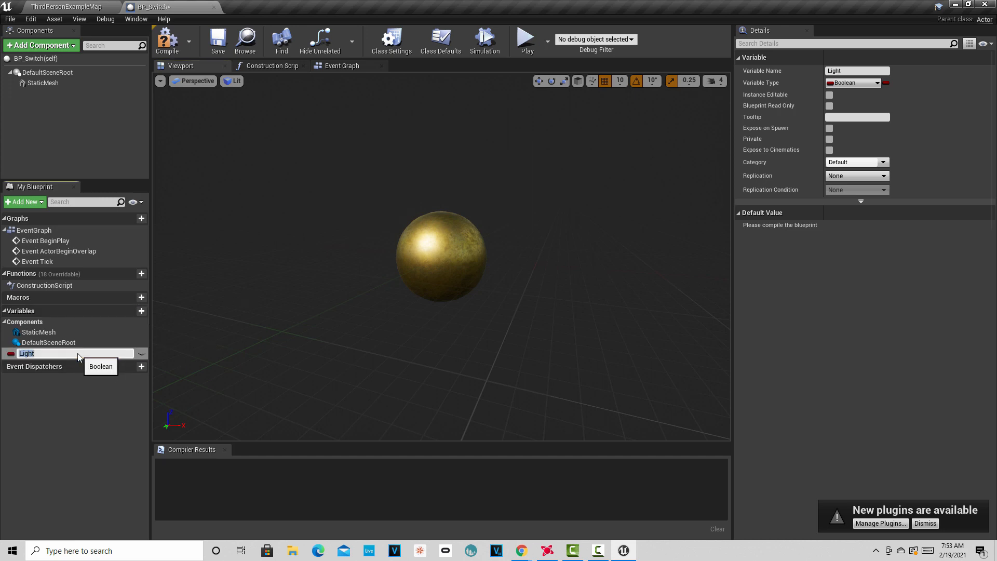
Set the Light variable's type to a Point Light object reference and make it instance editable.
left_click(876, 83)
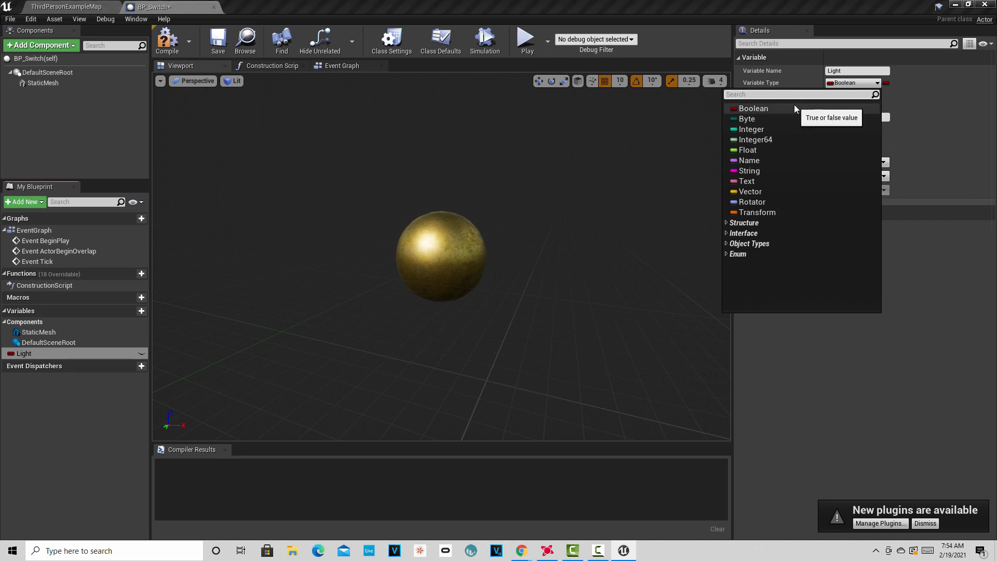
type("point")
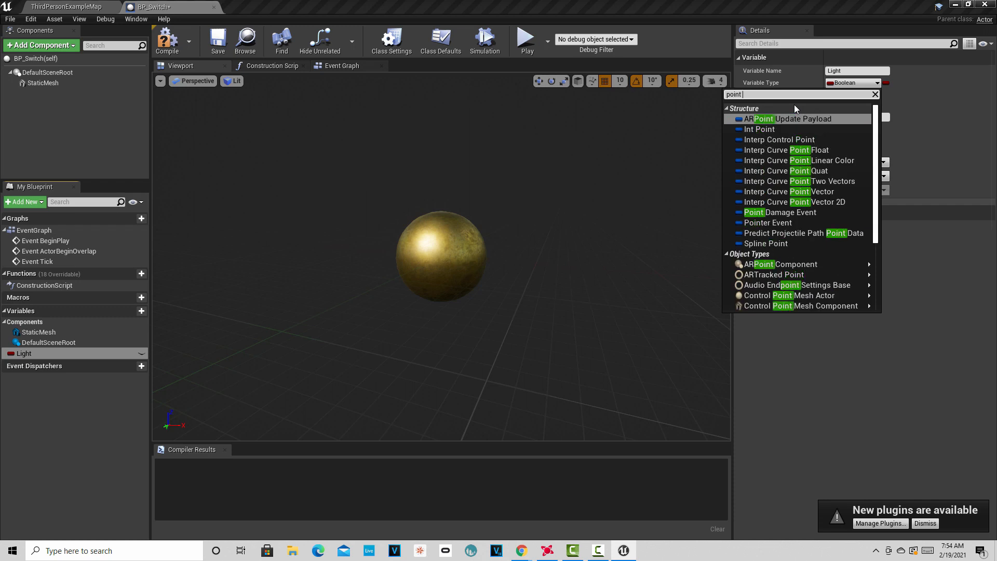
type("li")
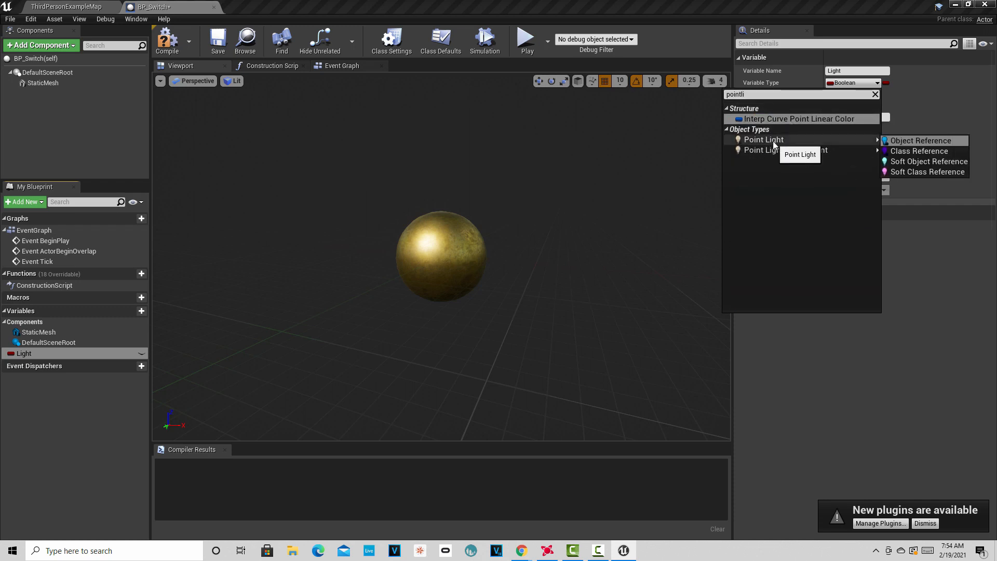
left_click(773, 141)
left_click(862, 82)
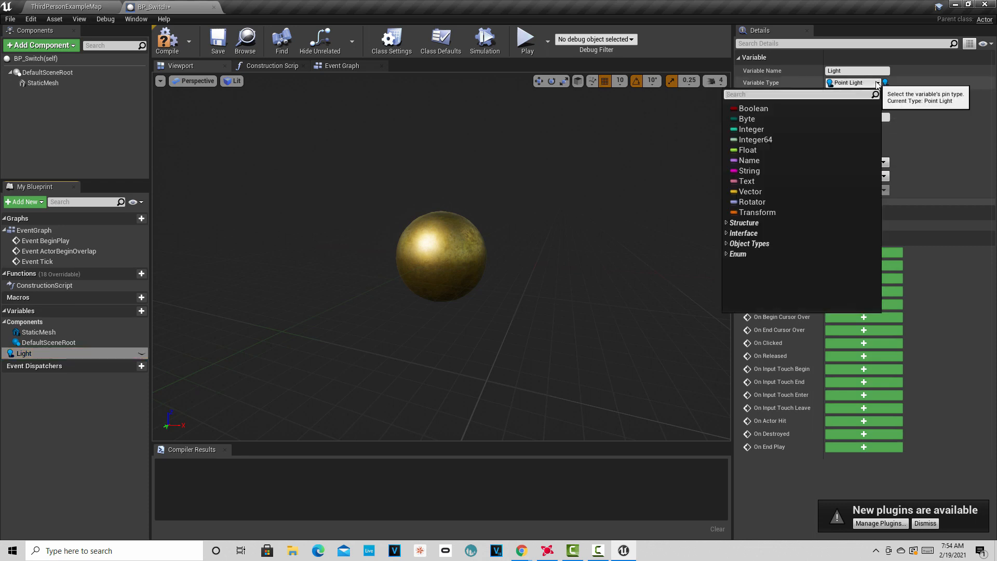
left_click(858, 85)
left_click(859, 85)
type("poi")
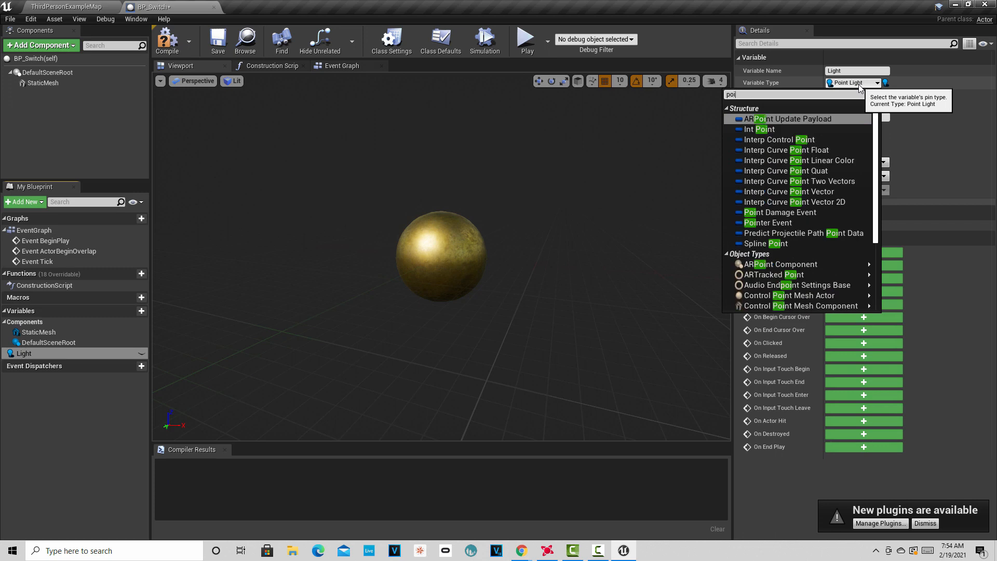
type("nt")
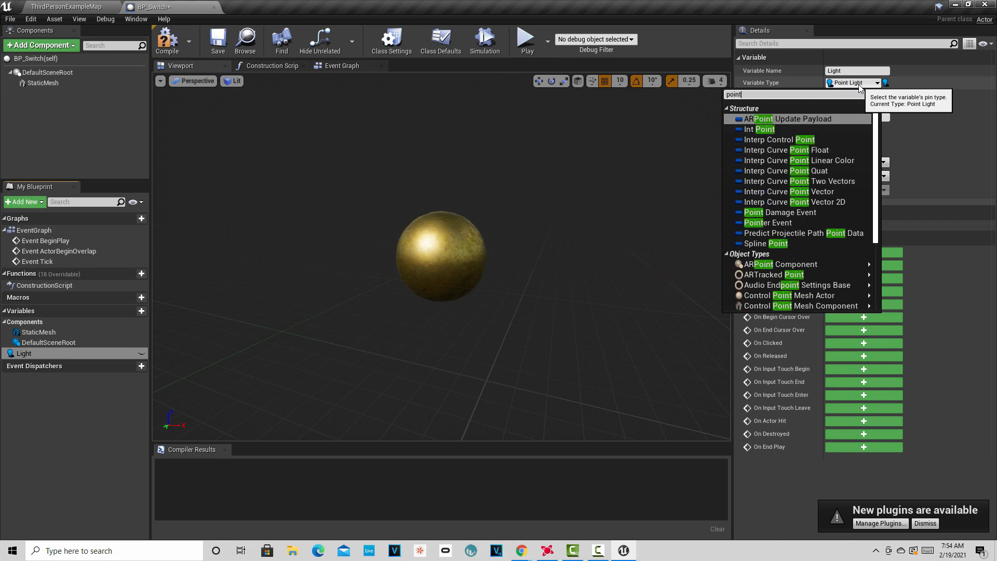
type("l")
mouse_move(779, 137)
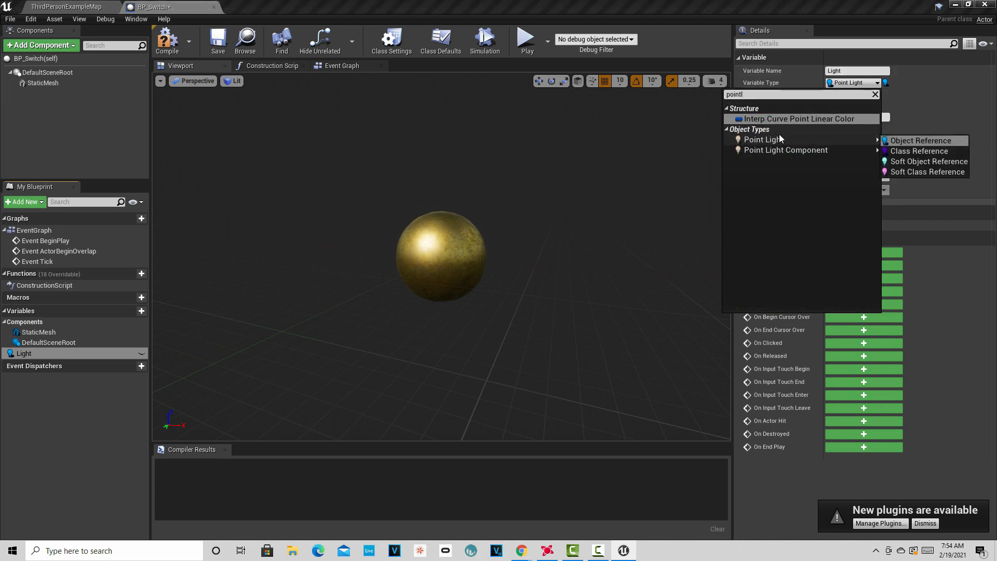
left_click(925, 143)
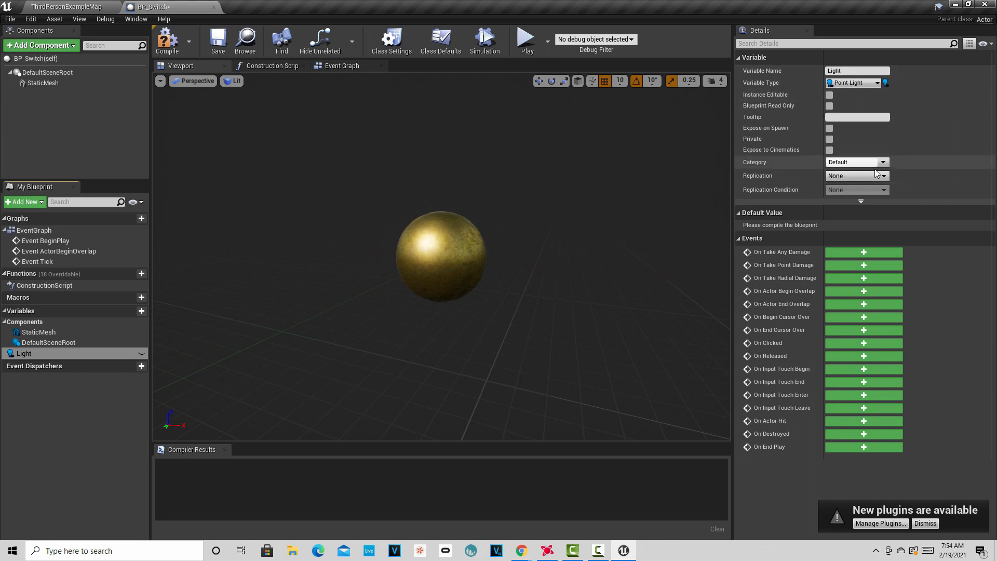
left_click(830, 95)
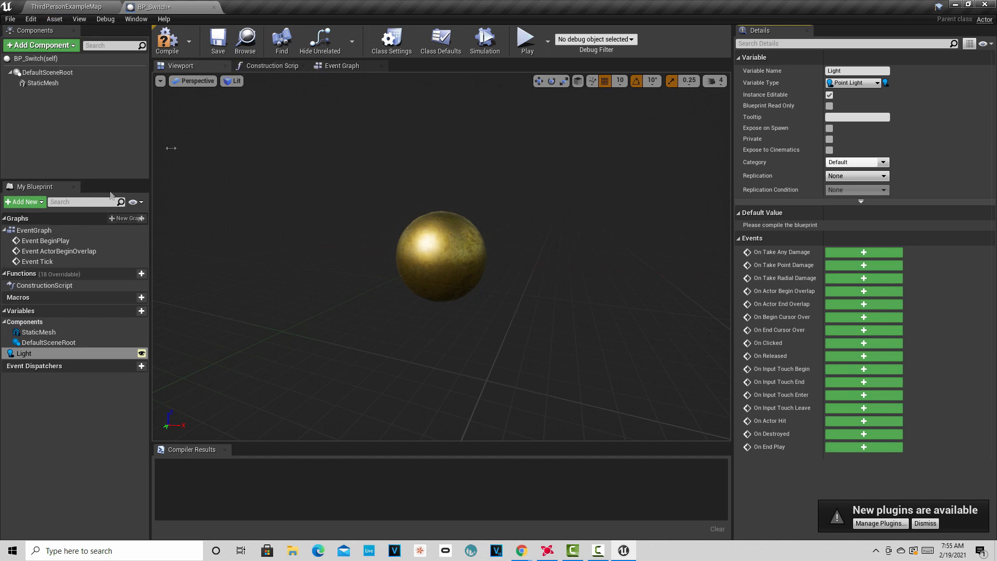
Delete the BeginPlay and Tick events from the Event Graph and move Event ActorBeginOverlap toward the graph's upper-left area.
left_click(331, 67)
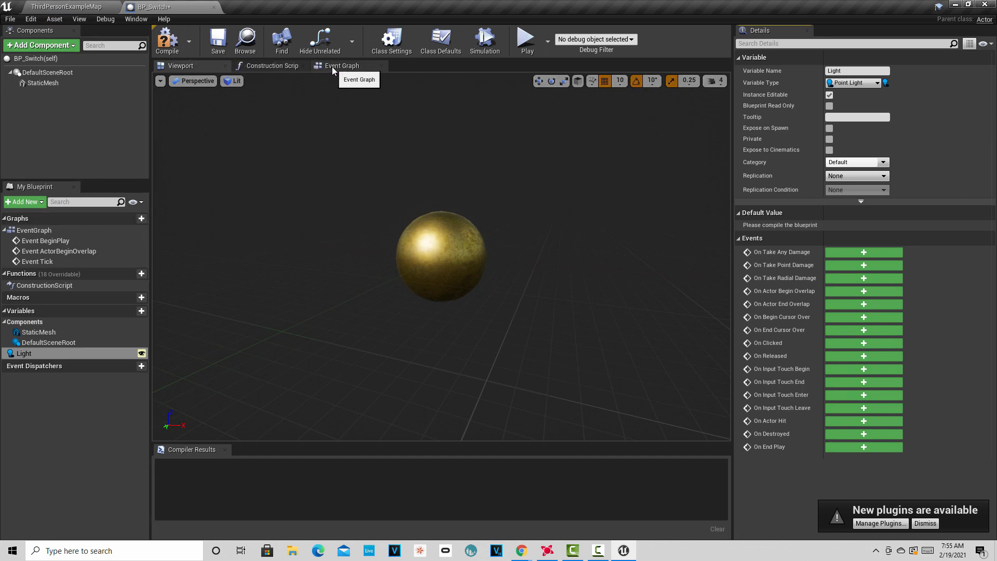
left_click(491, 171)
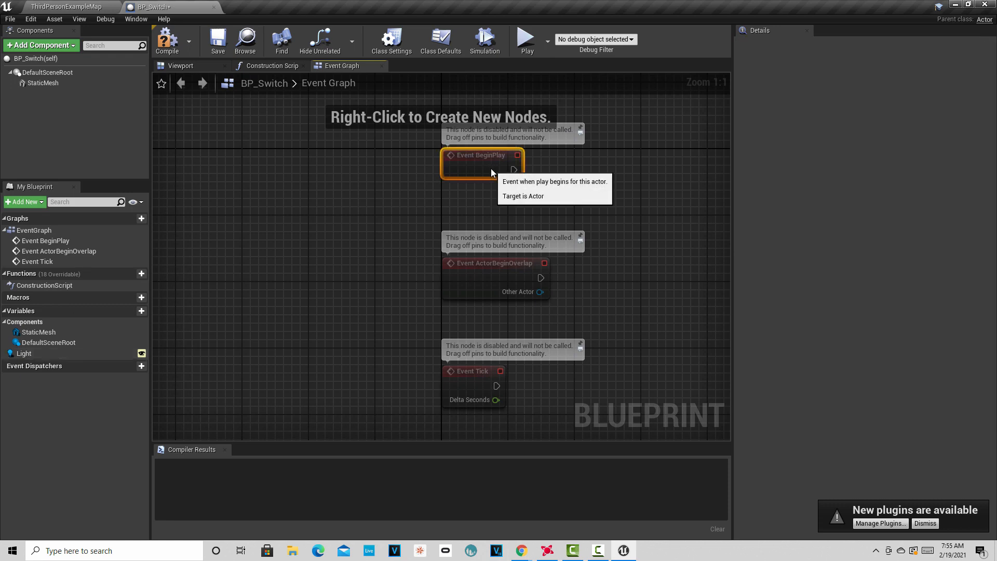
key("Delete")
left_click(472, 392)
key("Delete")
left_click_drag(470, 301, 226, 195)
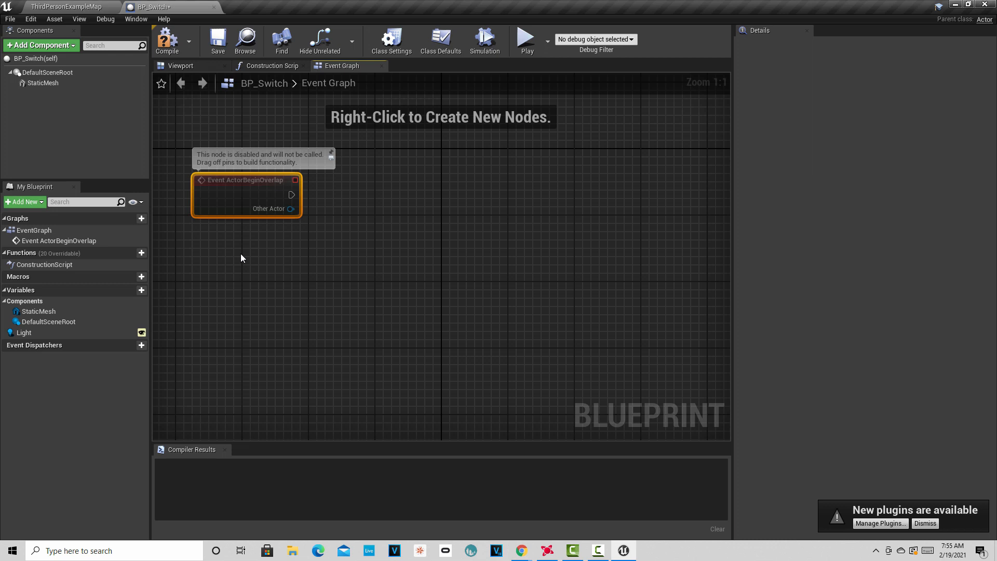
Place a getter for Light below the overlap event and add a Toggle Visibility (PointLightComponent) node from its output.
left_click_drag(46, 332, 204, 330)
left_click(235, 345)
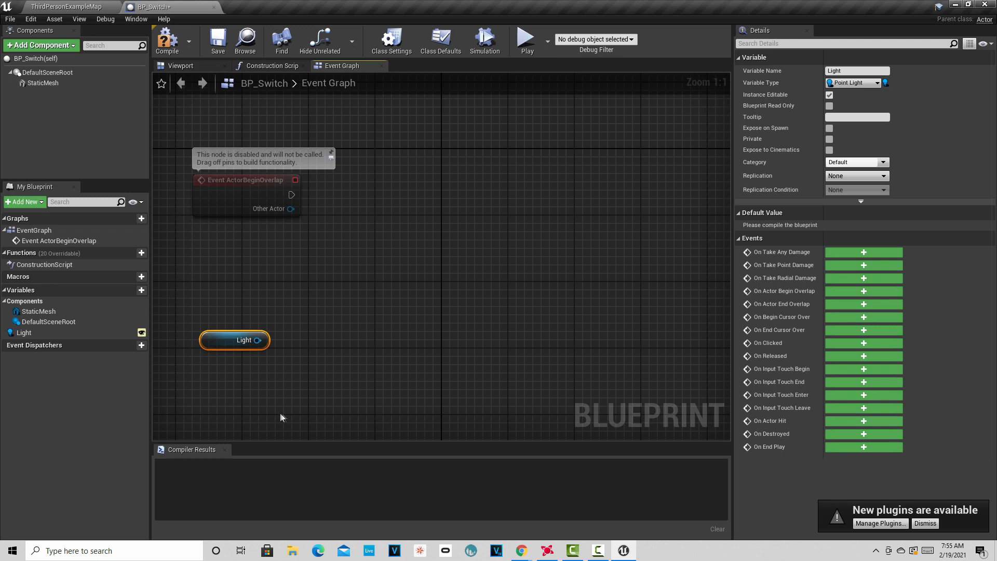
left_click_drag(258, 340, 322, 299)
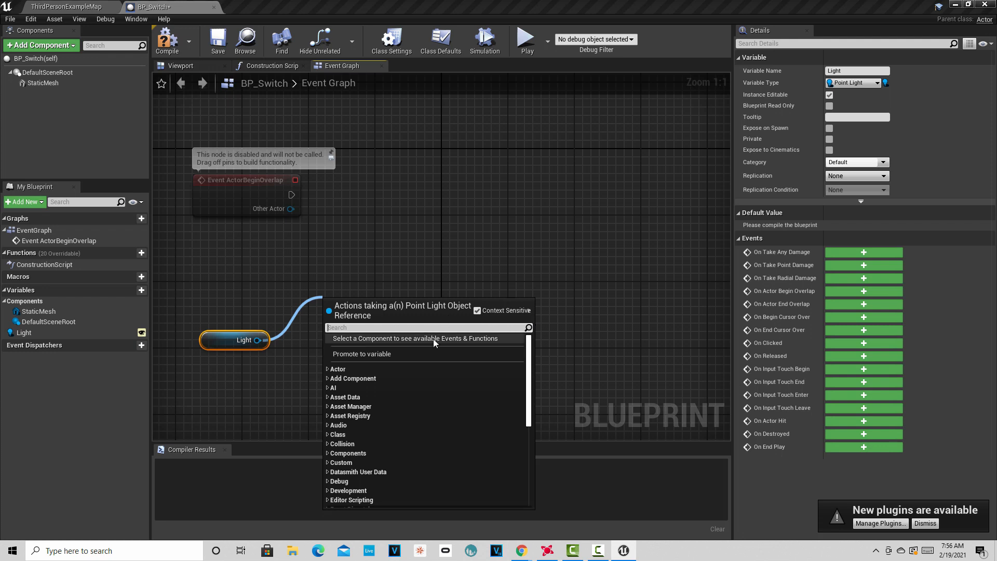
type("togg")
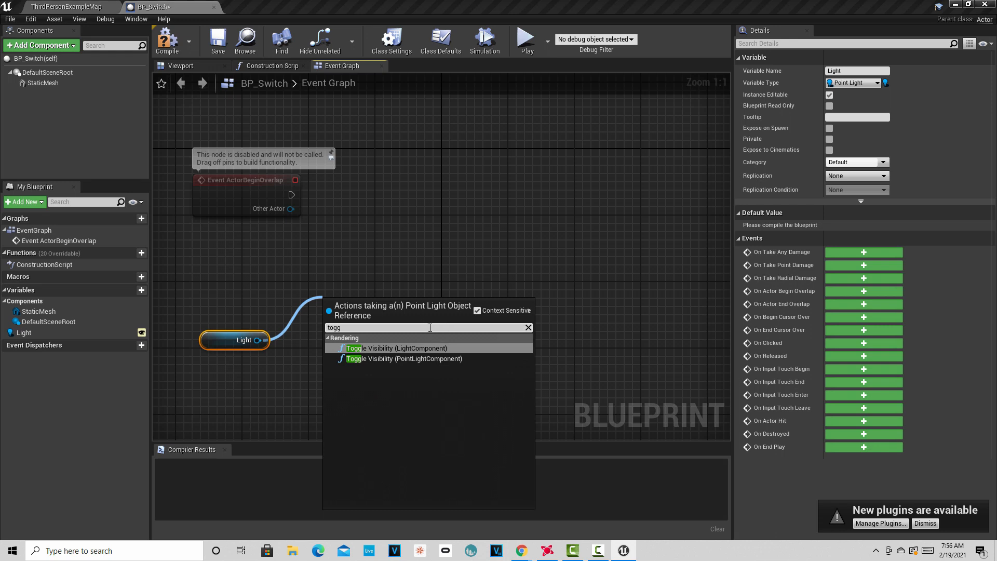
left_click(440, 359)
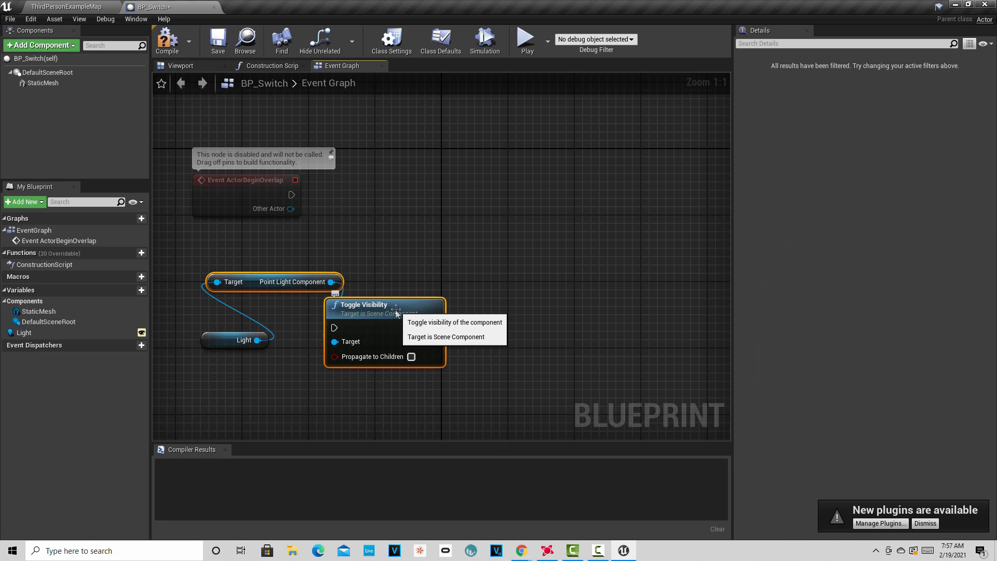
Arrange the Light, Point Light Component and Toggle Visibility nodes in a row from left to right.
left_click(423, 253)
left_click_drag(414, 314, 540, 323)
left_click_drag(283, 282, 368, 331)
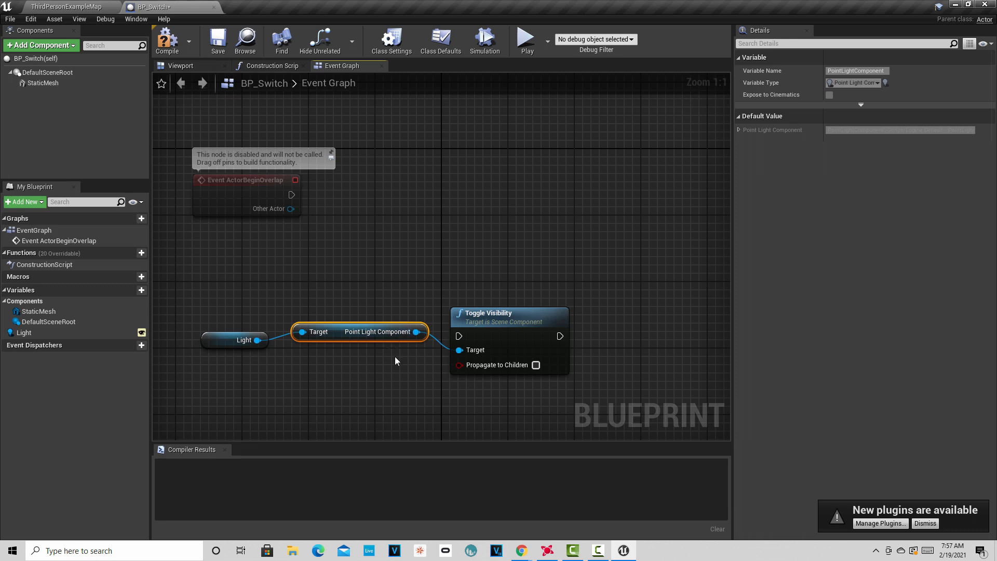
left_click_drag(515, 318, 540, 316)
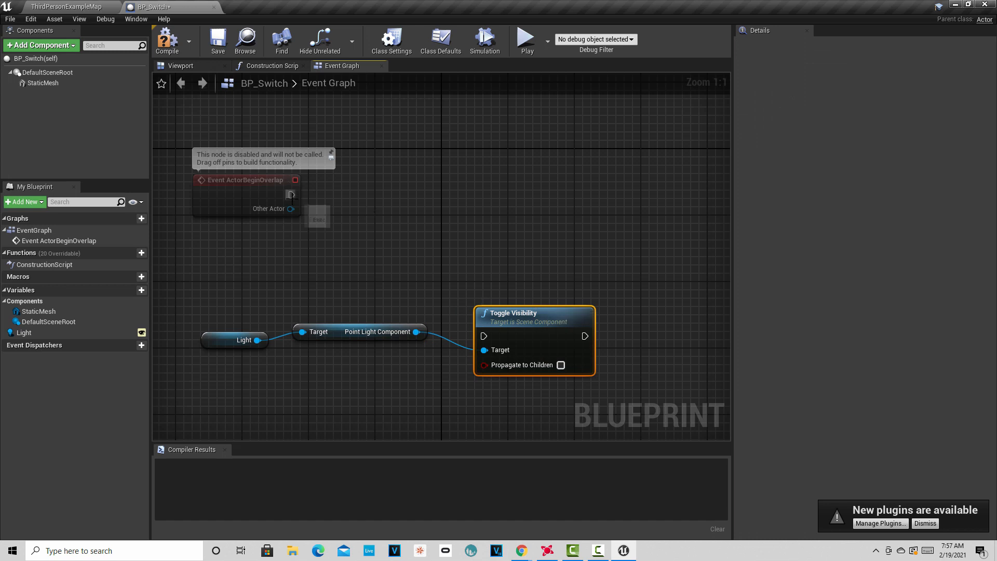
Add an Is Valid node from the execution output of Event ActorBeginOverlap and place it beside the event.
left_click_drag(292, 194, 371, 218)
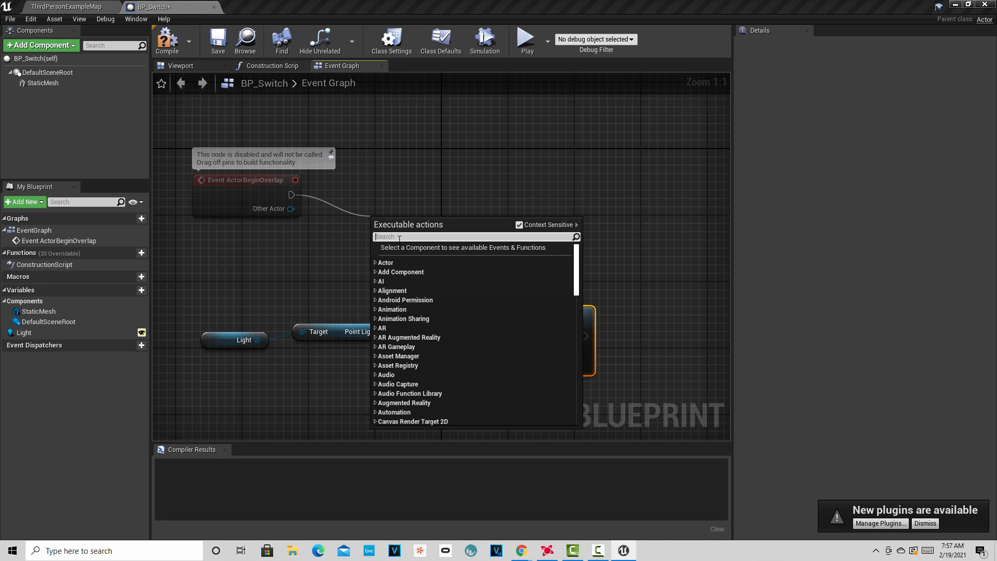
type("is")
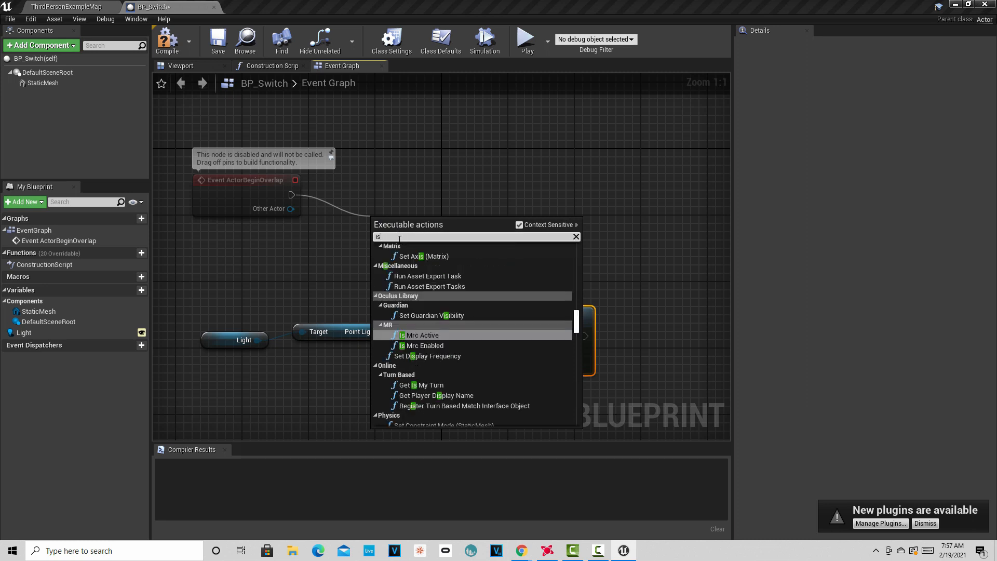
type("va")
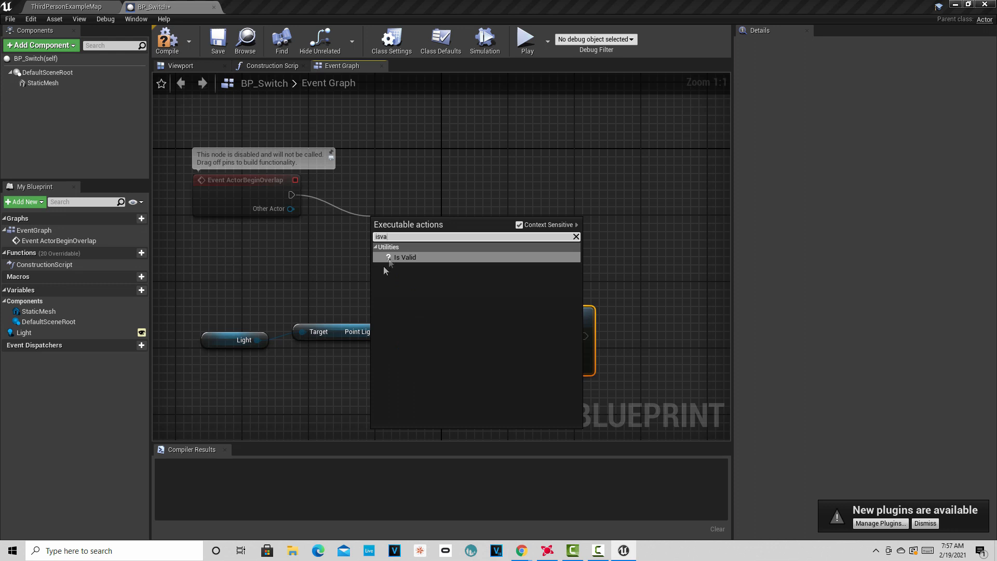
left_click(391, 257)
left_click_drag(416, 213, 399, 181)
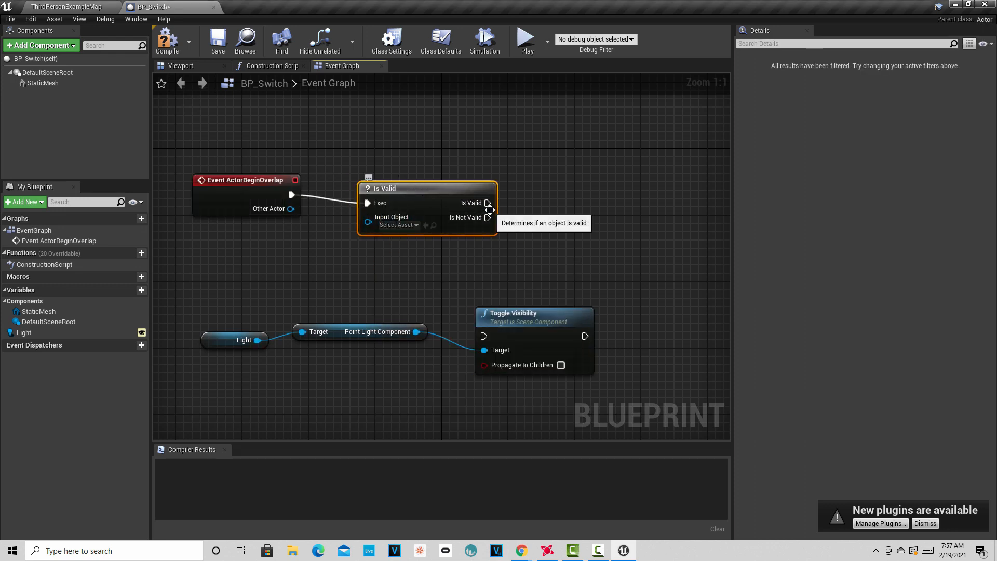
Connect the Is Valid output to Toggle Visibility's execution input and Light to Input Object, and compile the Blueprint.
left_click_drag(489, 209, 484, 336)
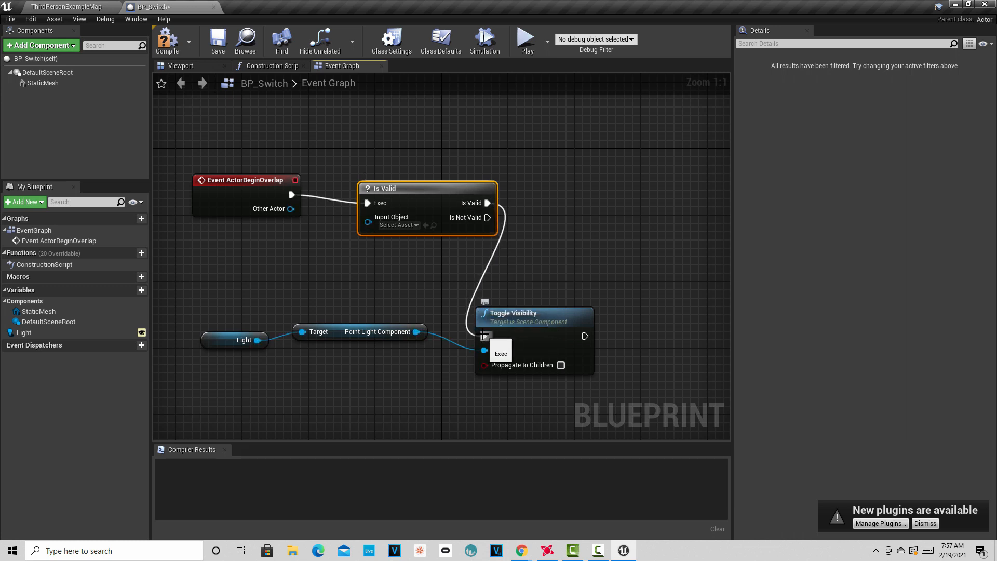
left_click_drag(258, 340, 365, 219)
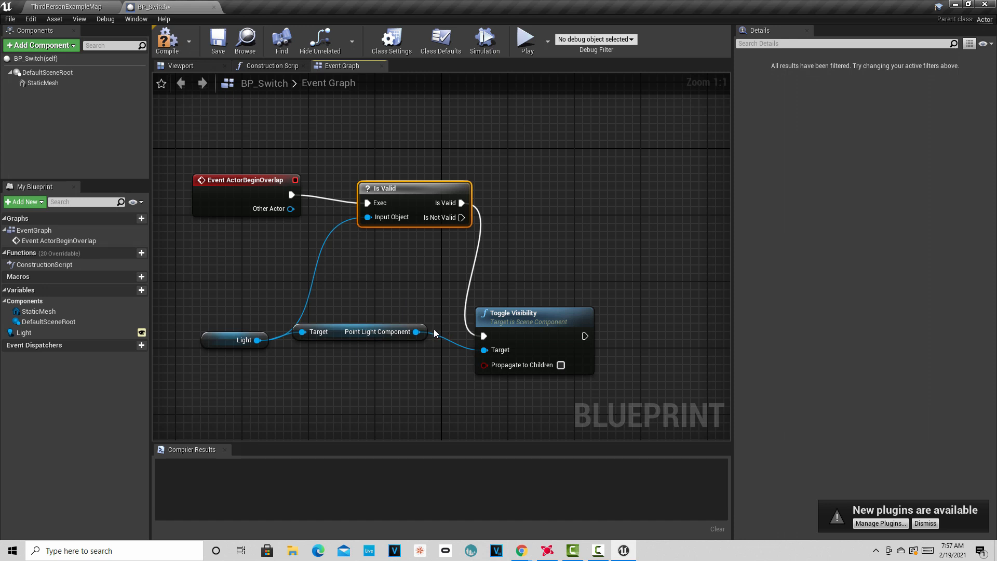
left_click(166, 39)
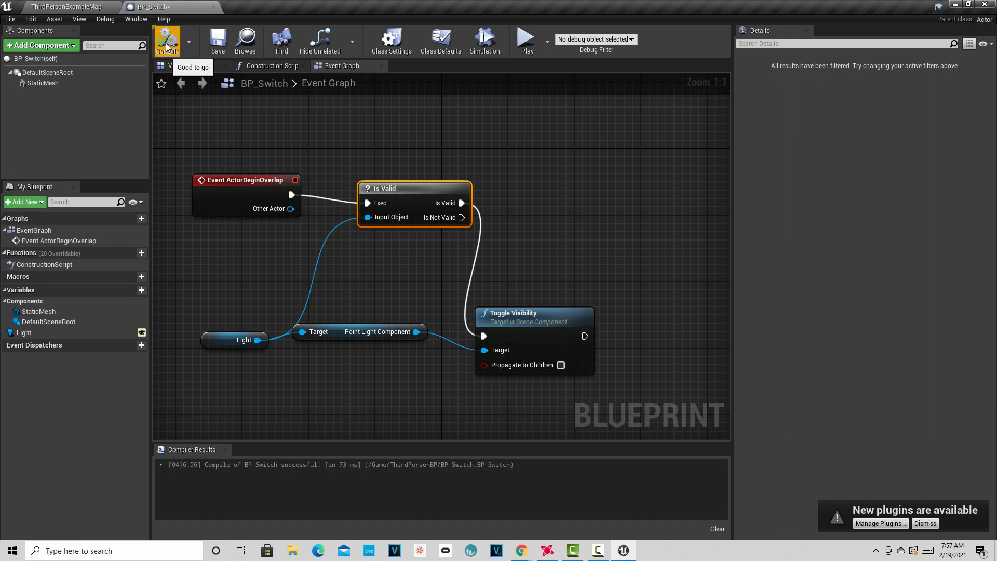
Save the BP_Switch Blueprint and place a Point Light high against the dark side wall in ThirdPersonExampleMap.
left_click(217, 42)
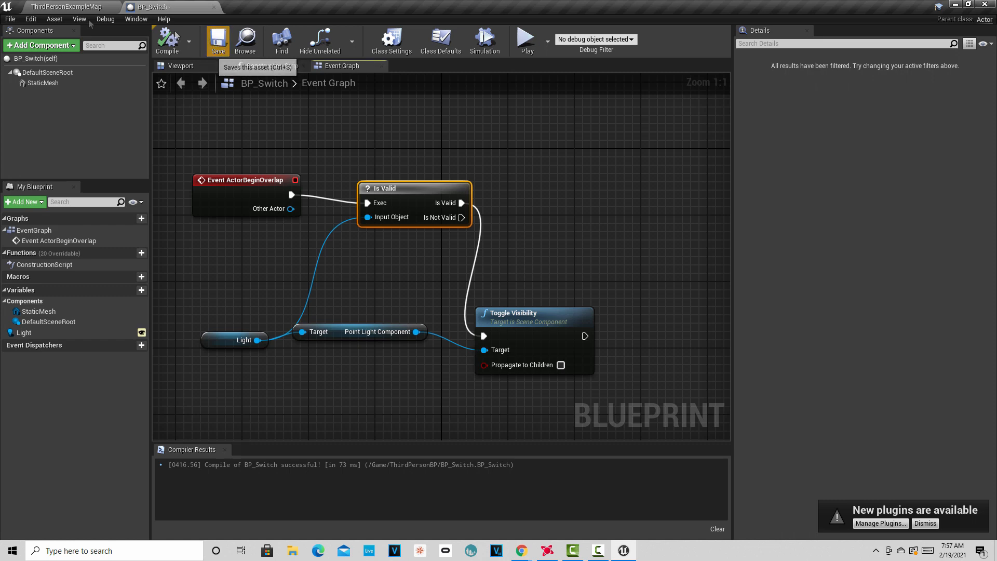
left_click(66, 7)
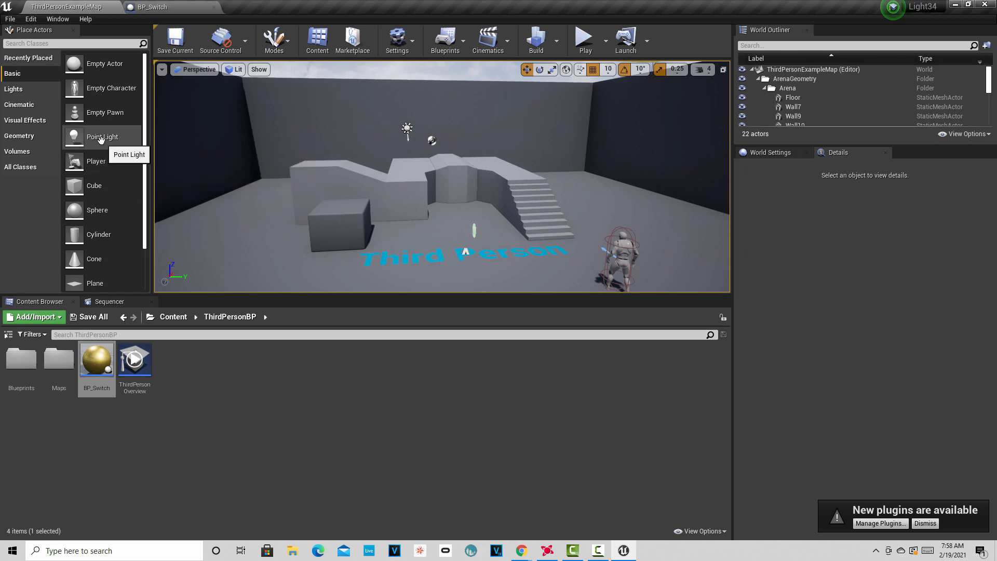
left_click_drag(100, 138, 207, 127)
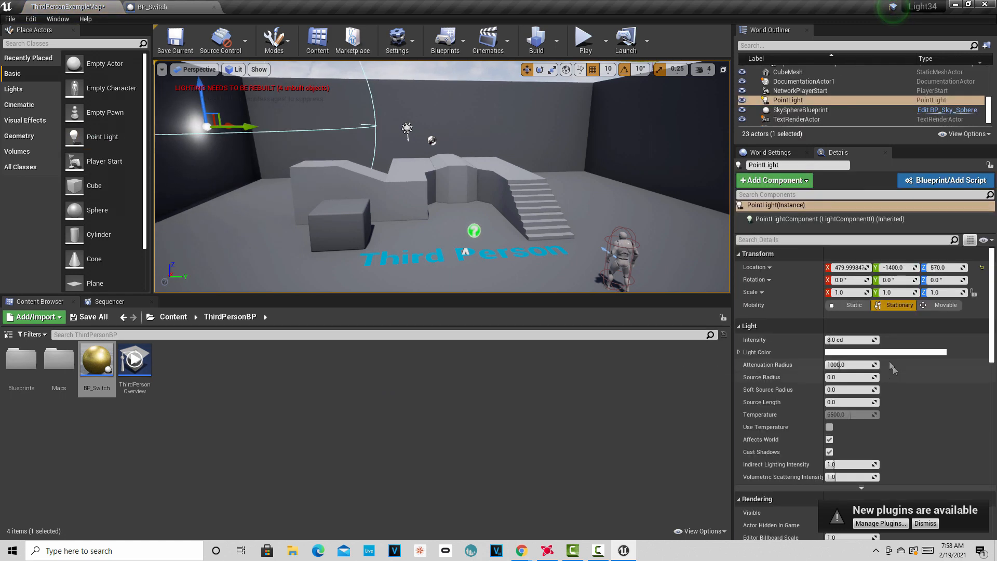
Set the point light's color to pink (hex sRGB FF2A7DFF) and its Attenuation Radius to about 1164.
left_click(897, 353)
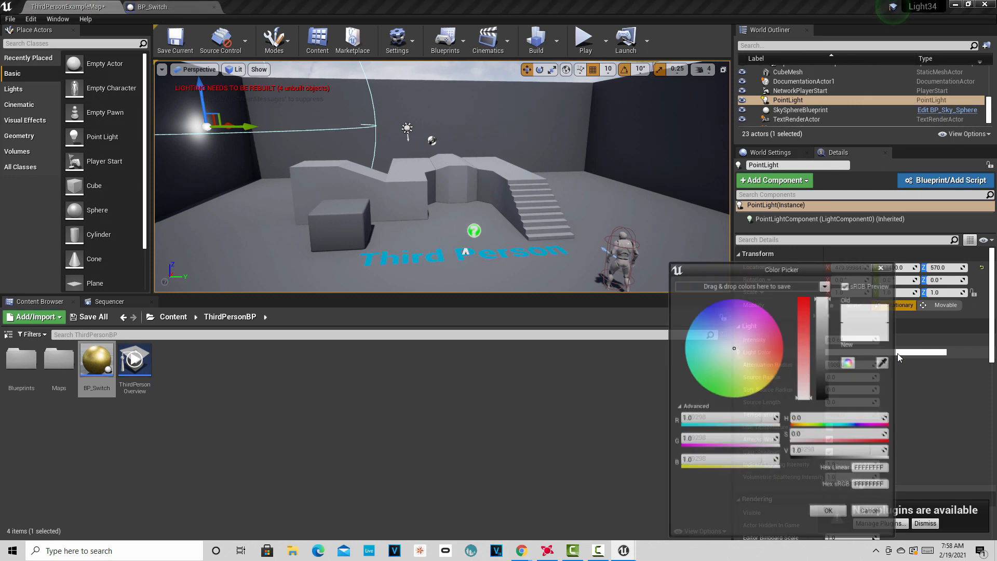
left_click(783, 340)
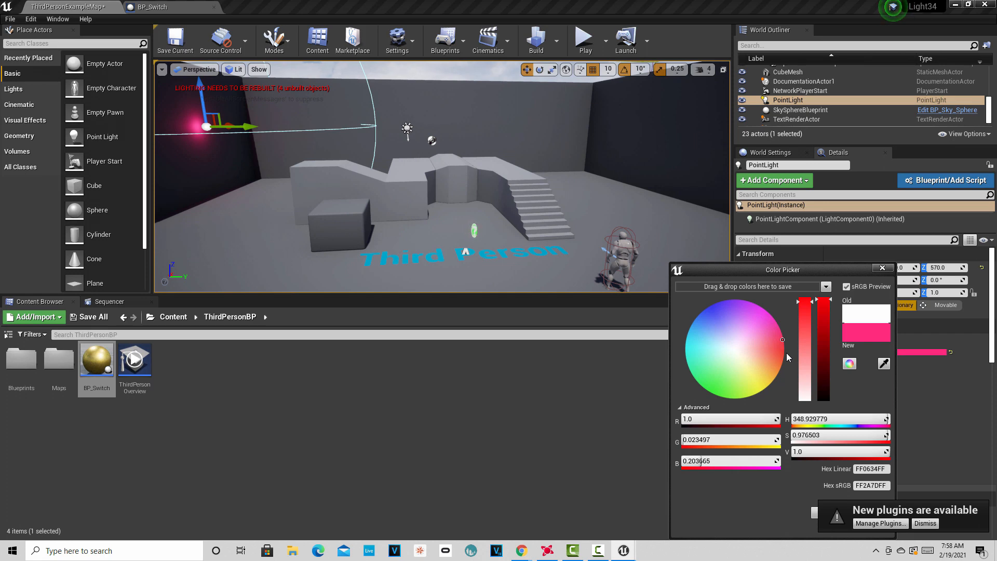
left_click(925, 523)
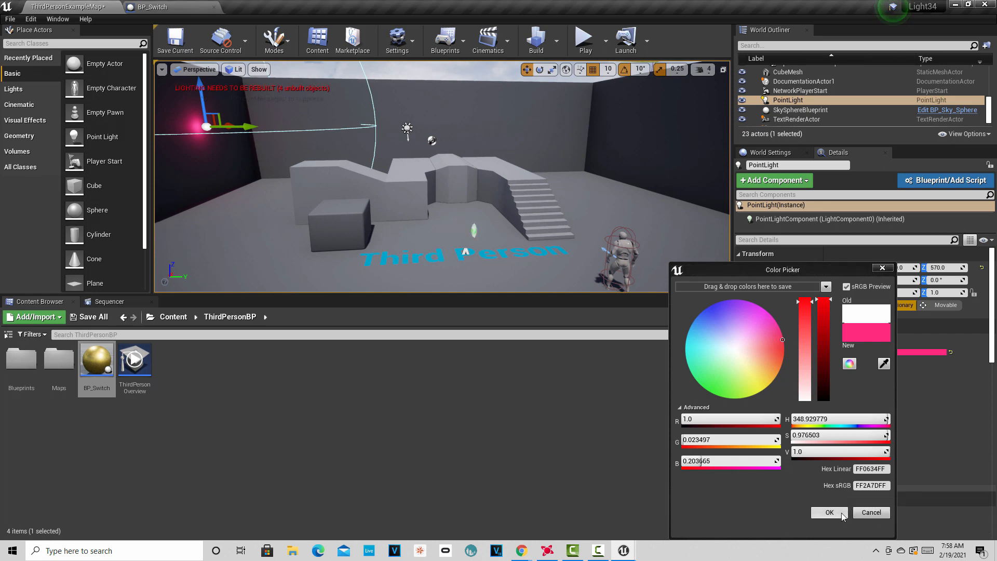
left_click(839, 513)
mouse_move(851, 365)
left_mouse_down()
mouse_move(883, 364)
mouse_move(843, 365)
left_mouse_up()
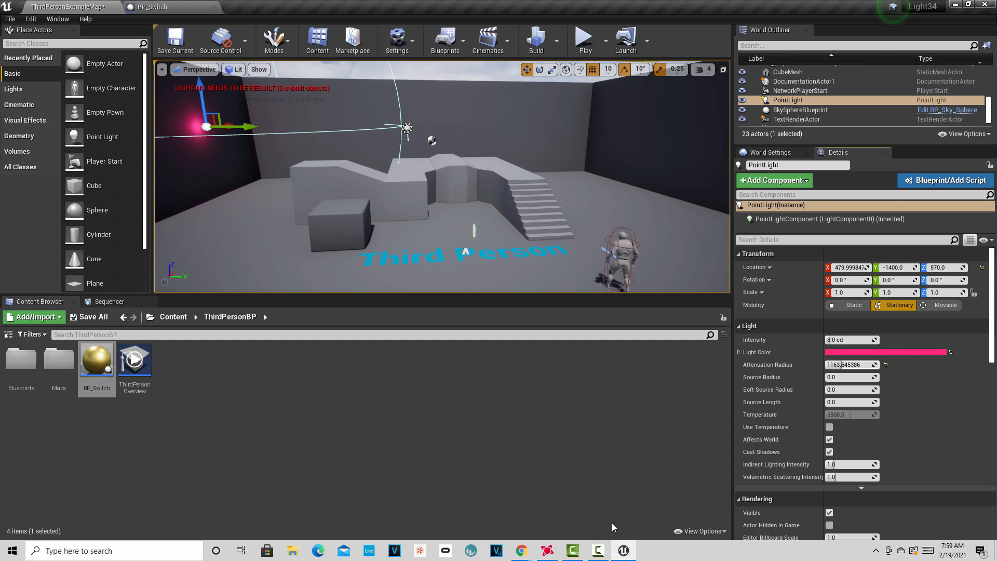
Rename the placed point light as MyLight.
right_click(796, 100)
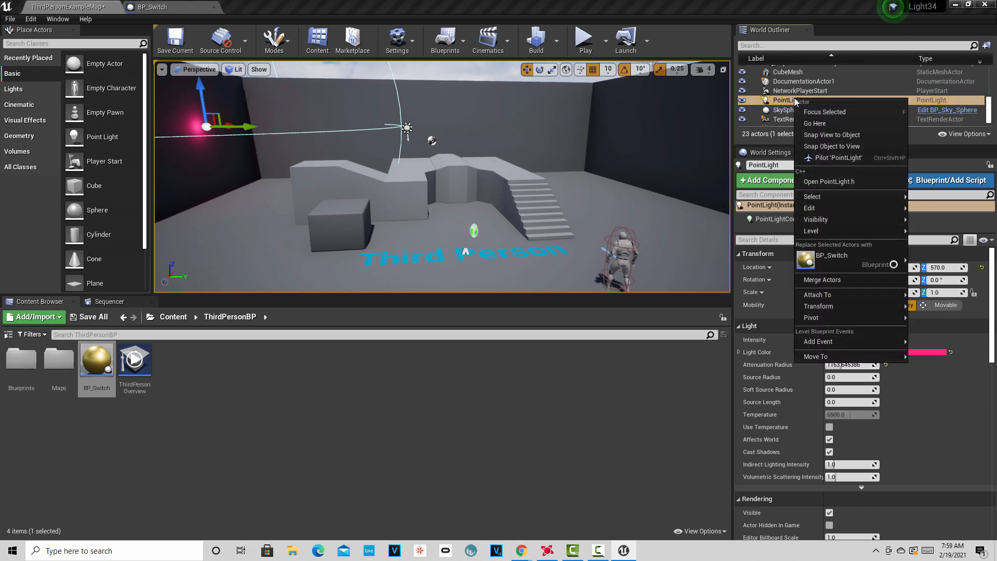
left_click(932, 266)
type("My")
left_click(661, 391)
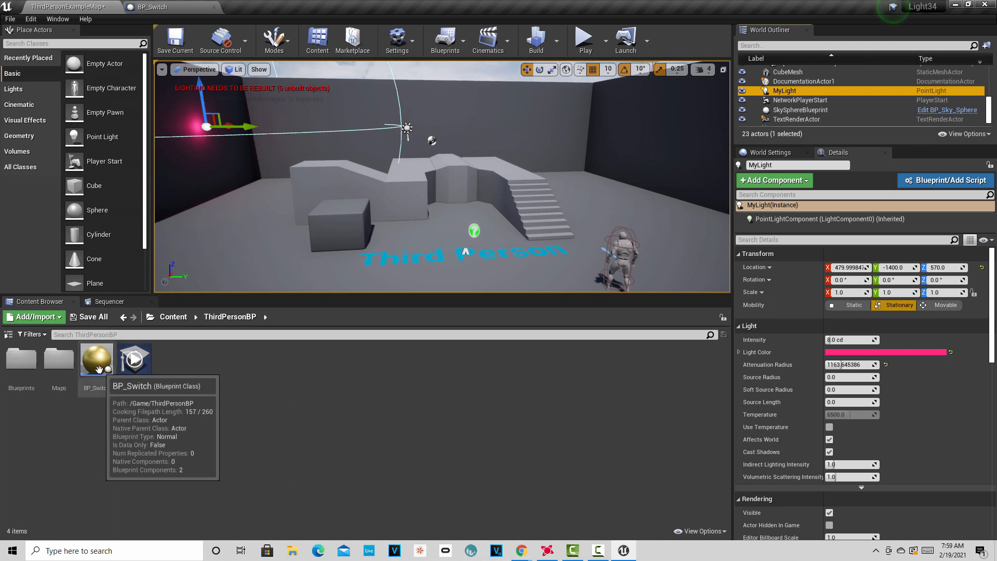
Place an instance of BP_Switch in the level near the dark side wall, beneath MyLight.
left_click_drag(99, 370, 223, 168)
left_click(242, 232)
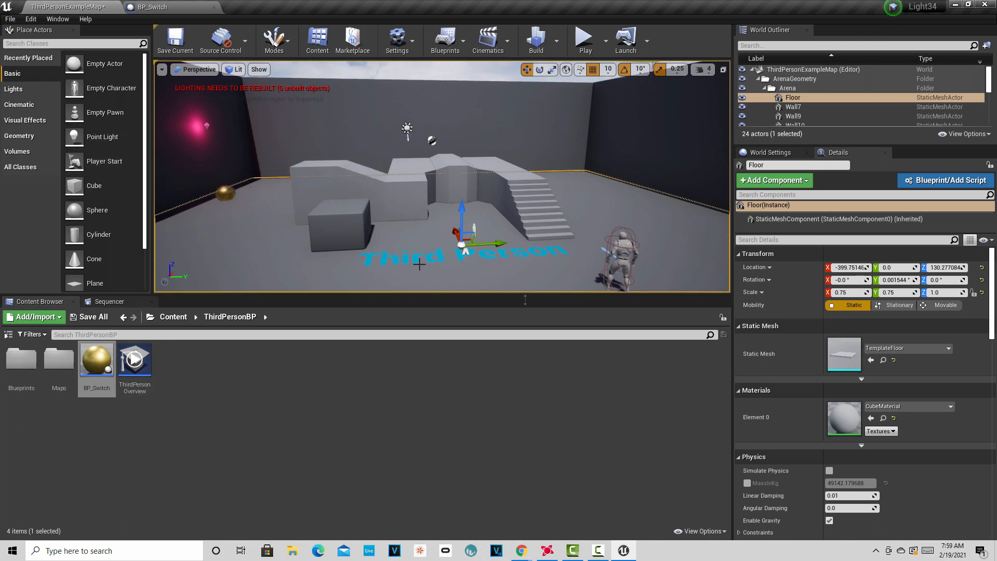
Set the mobility of MyLight to Movable.
scroll(857, 115, "down", 5)
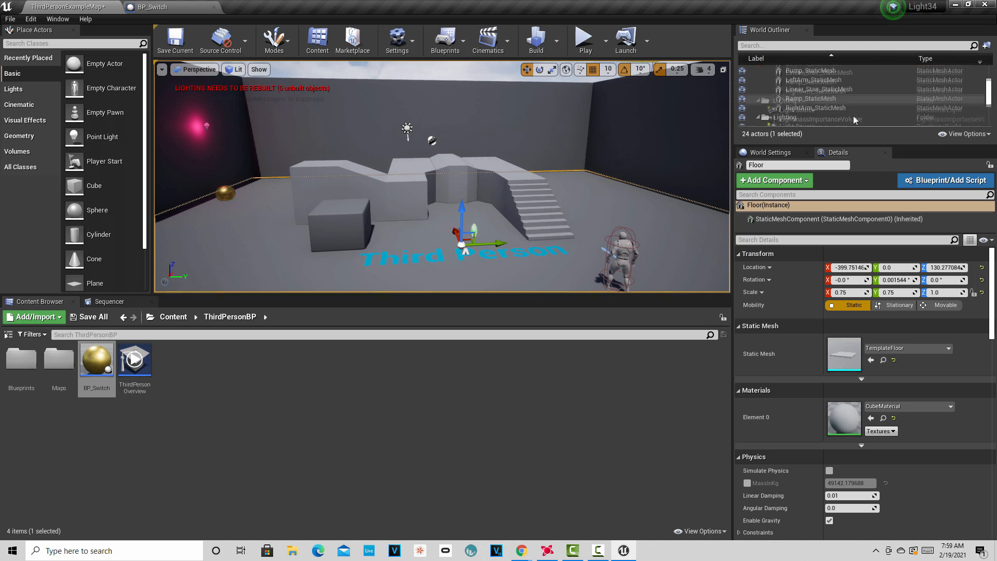
scroll(853, 119, "down", 2)
scroll(852, 117, "down", 4)
left_click(817, 106)
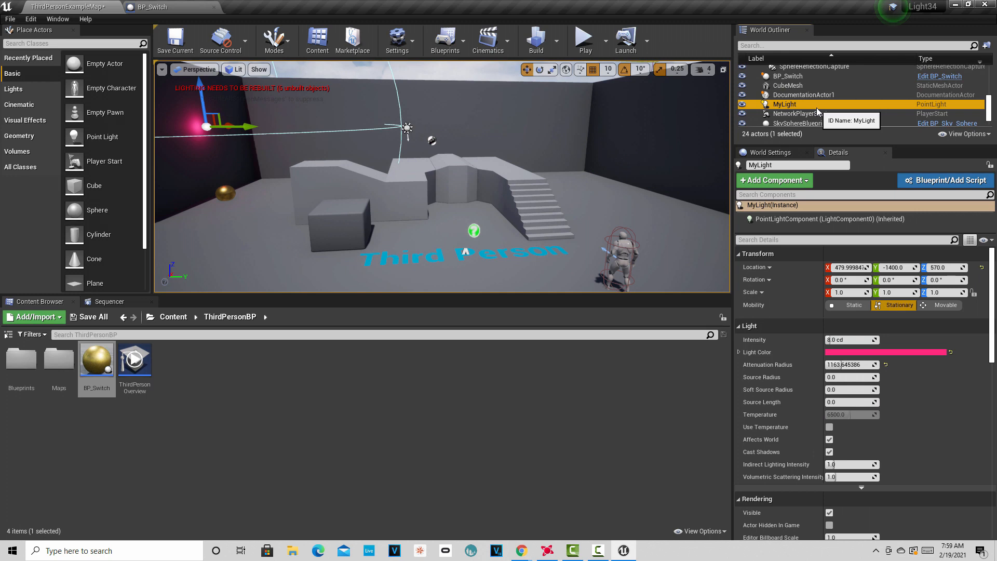
left_click(945, 306)
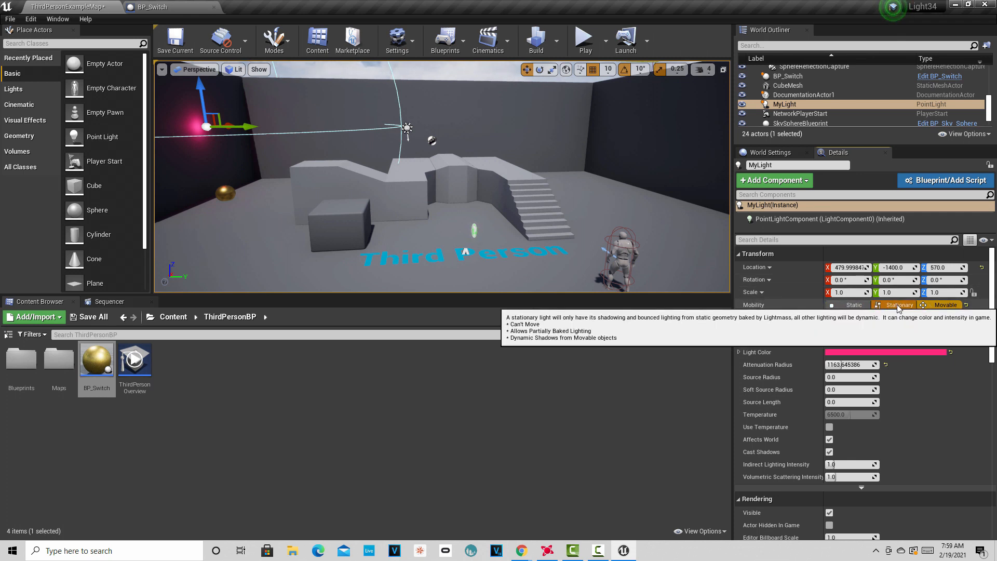
left_click(856, 306)
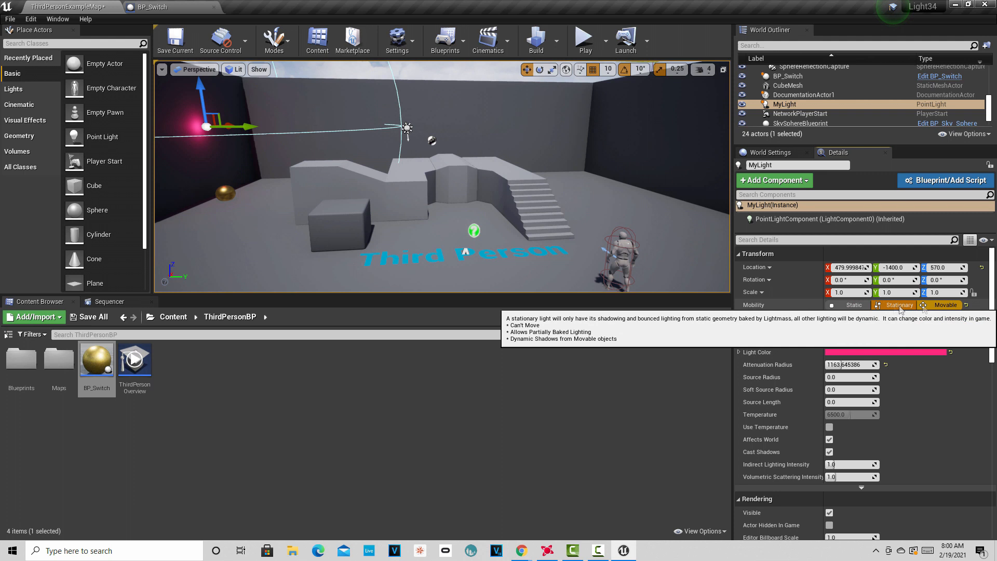
left_click(942, 305)
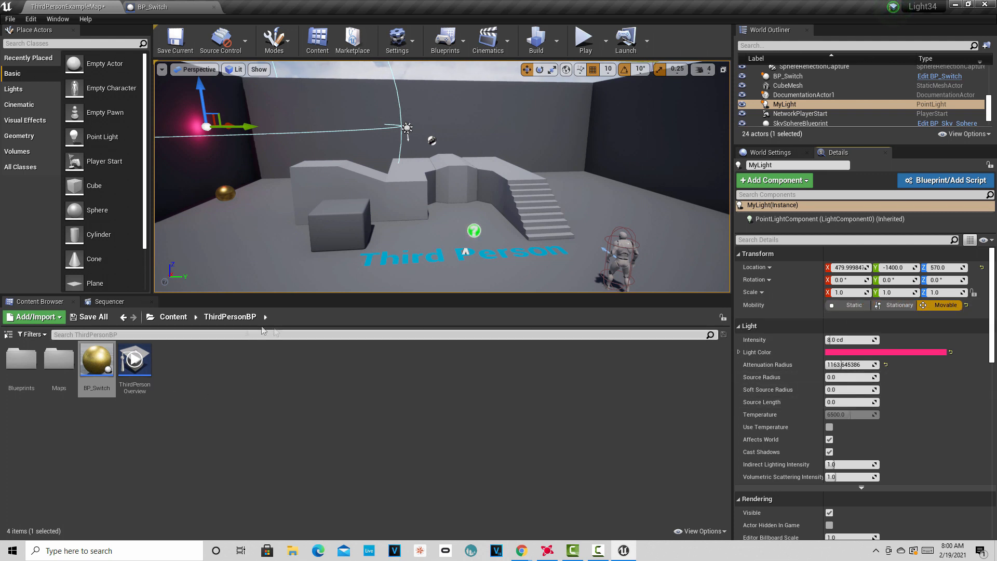
Assign MyLight to the Light property of the BP_Switch instance in the level.
left_click(810, 76)
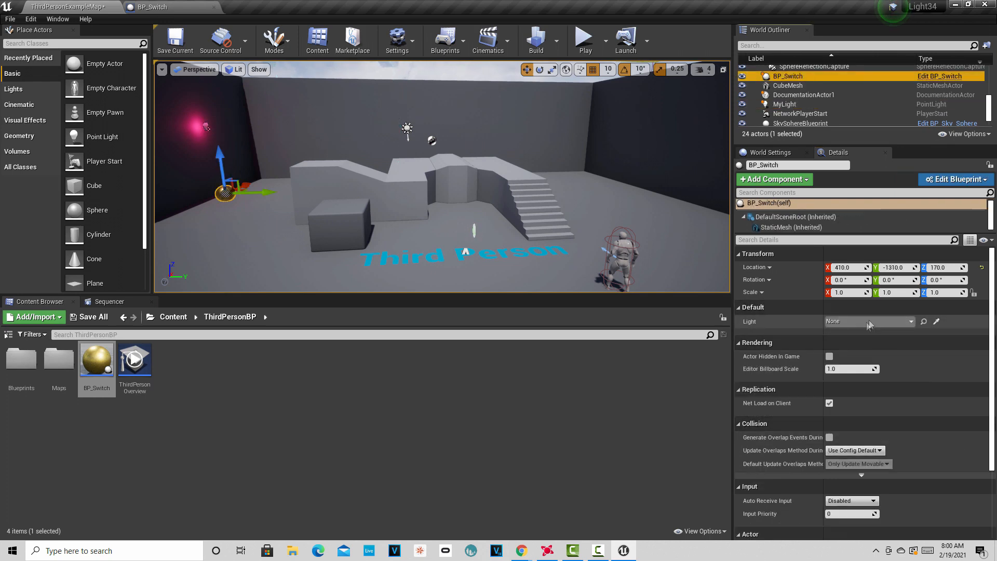
left_click(908, 320)
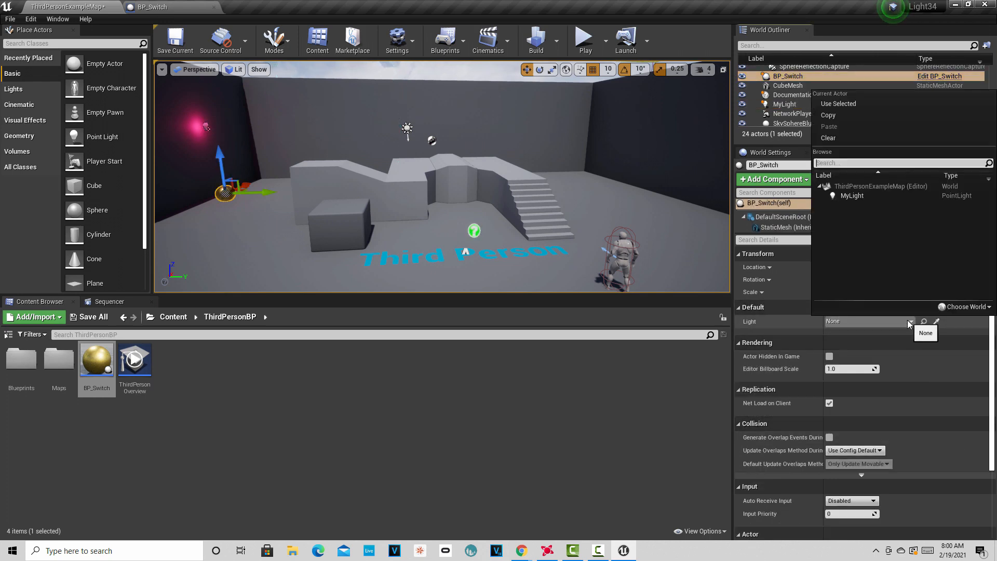
left_click(852, 196)
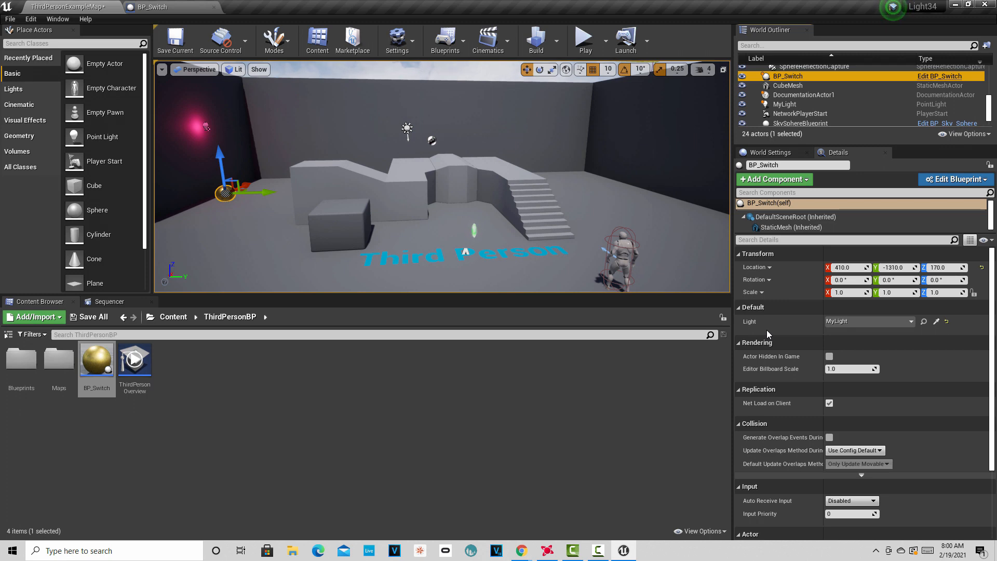
Play the level and run the character through the gold sphere repeatedly to test the light switch, and end the play session.
left_click(582, 40)
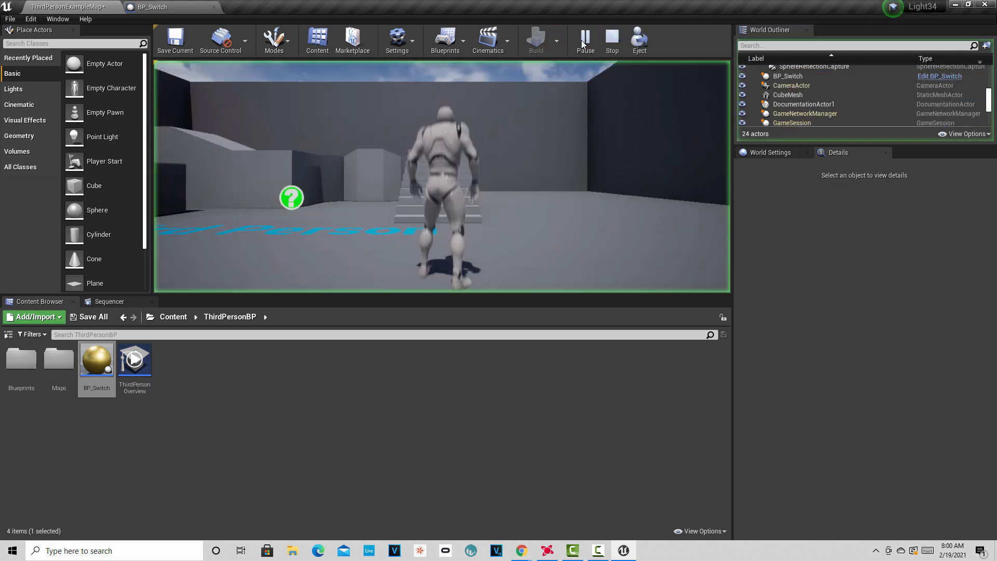
left_click(537, 207)
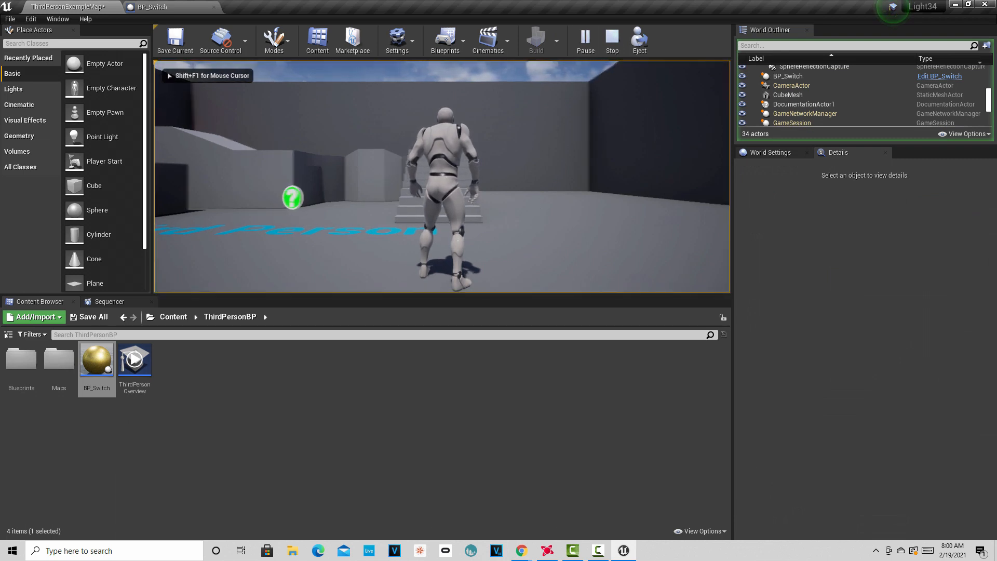
key("w")
key("w")
key("w")
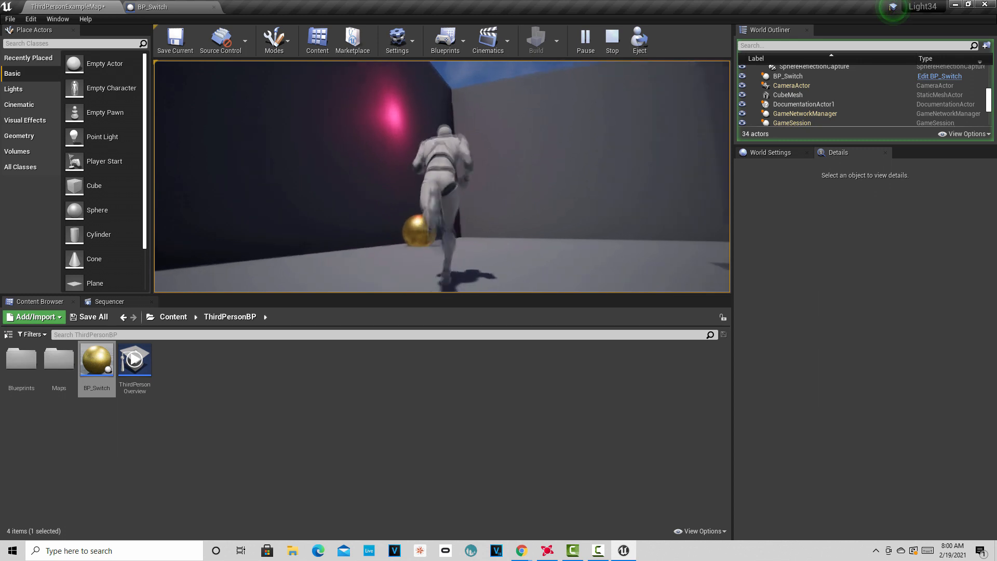
key("w")
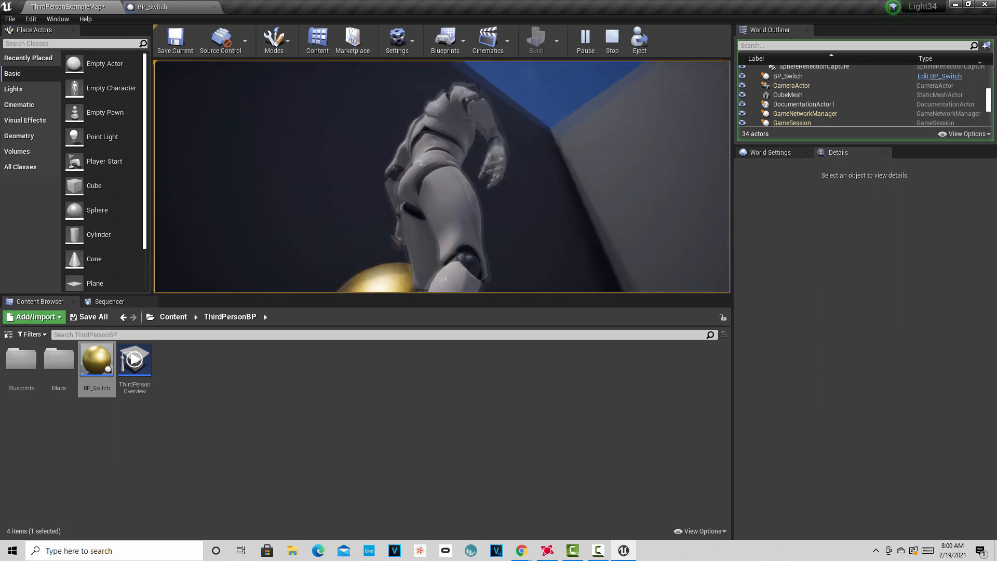
key("w")
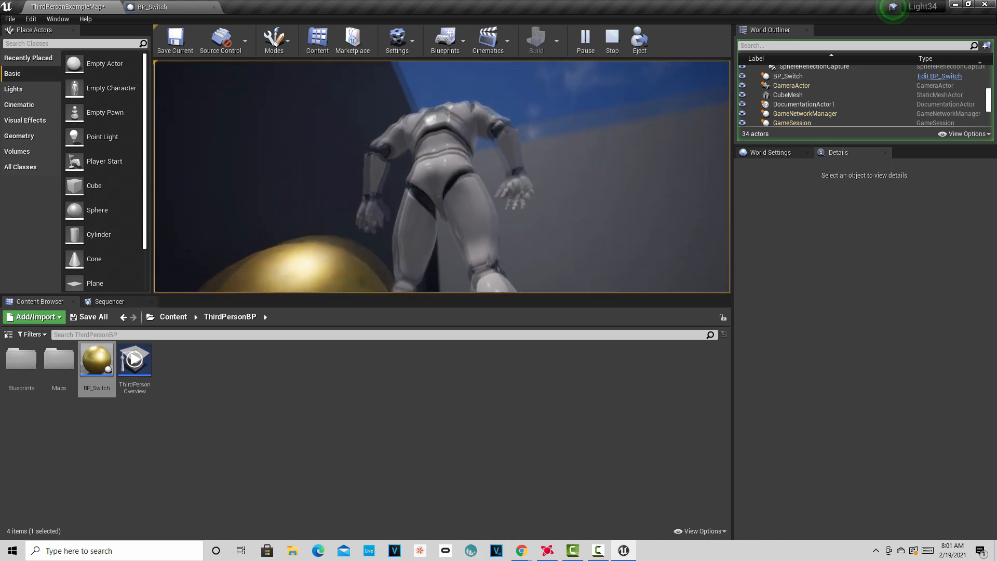
key("s")
key("w")
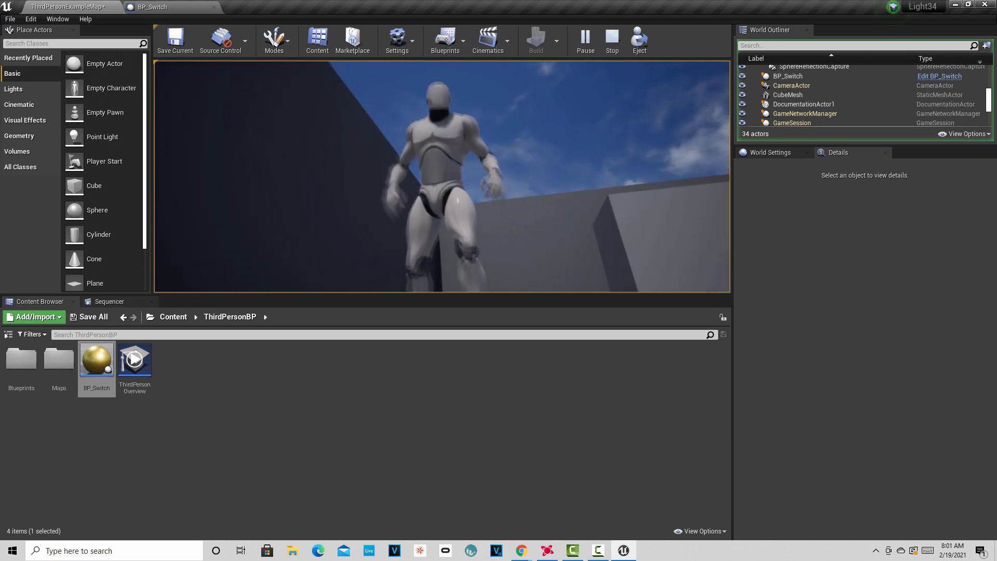
key("w")
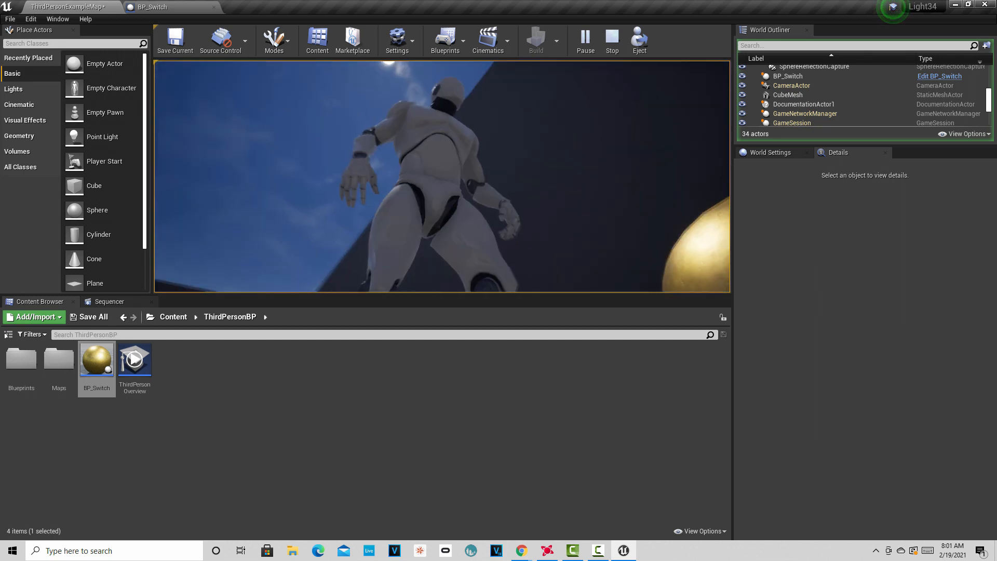
key("w")
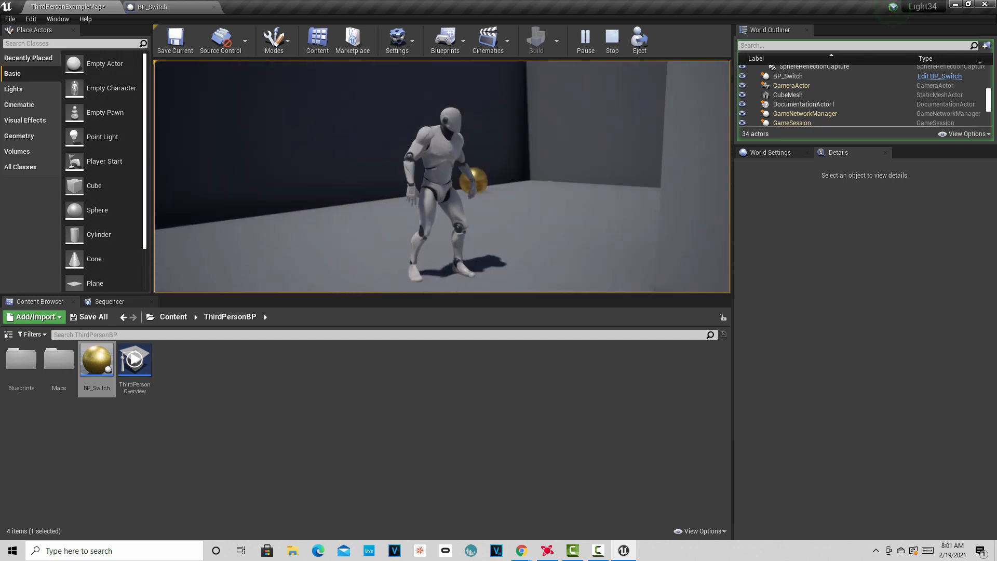
key("w")
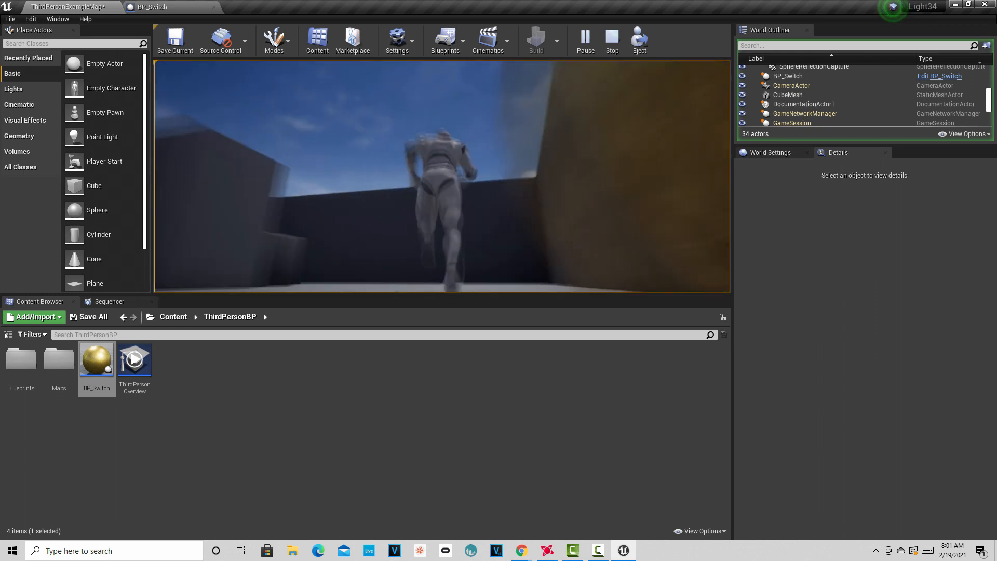
key("w")
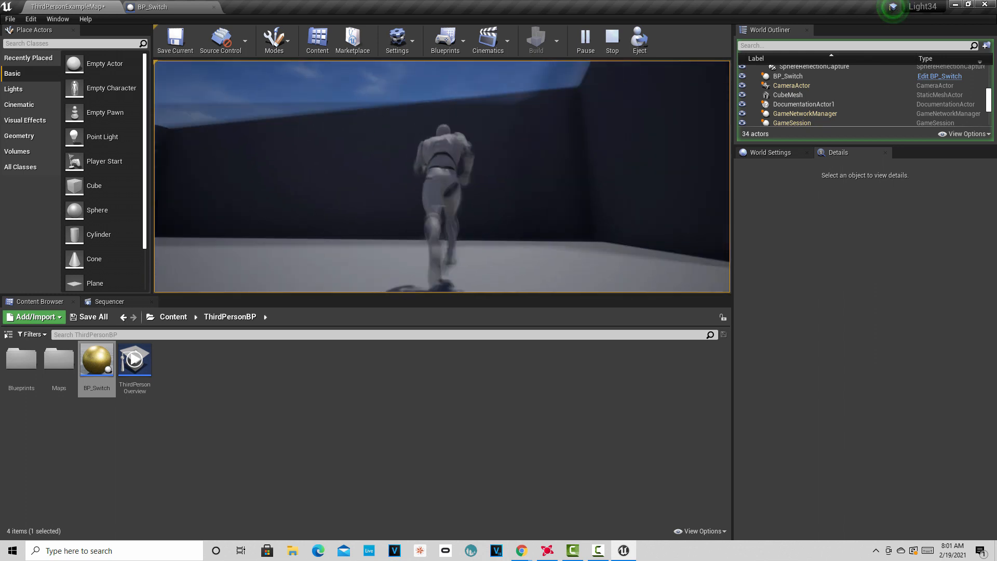
key("w")
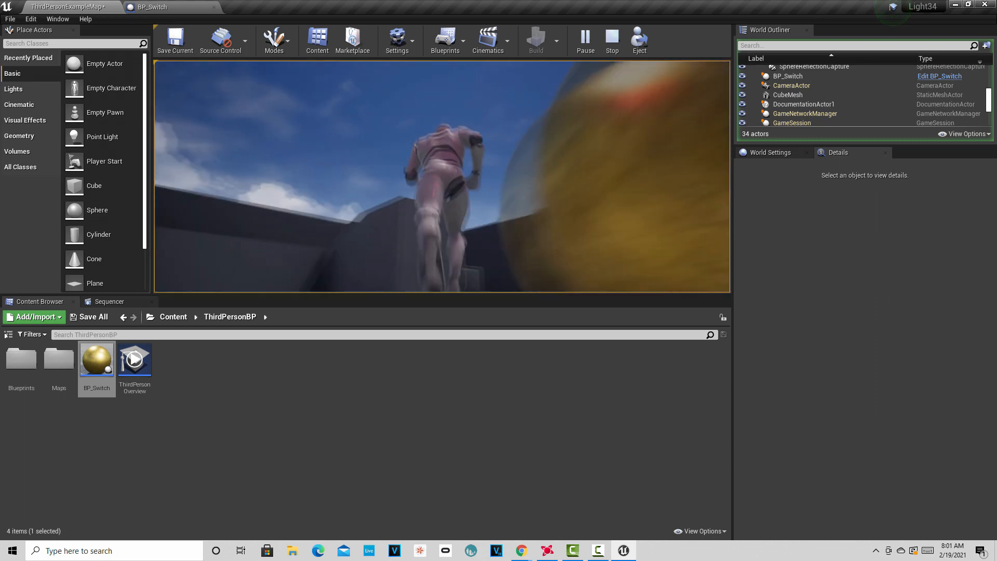
key("w")
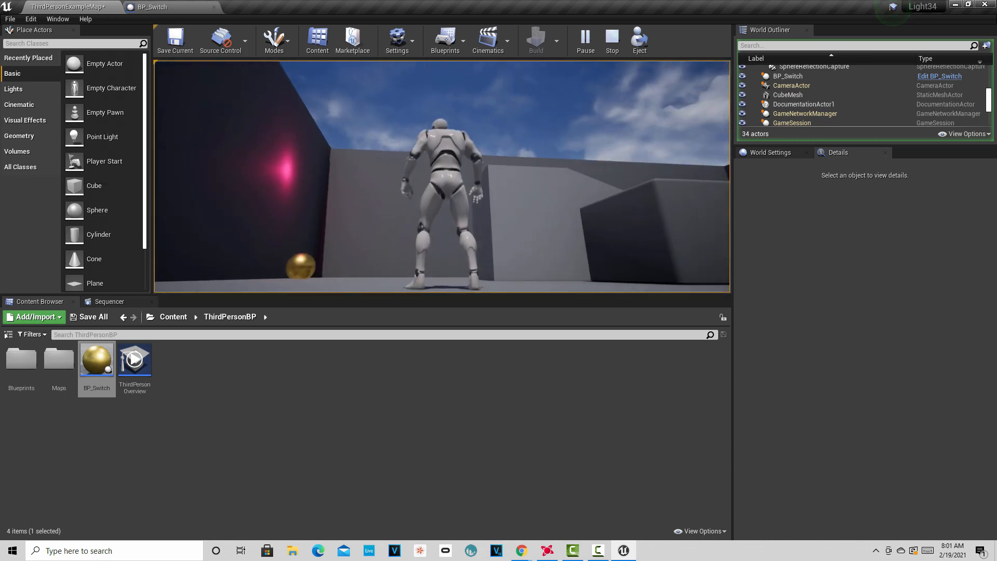
key("Escape")
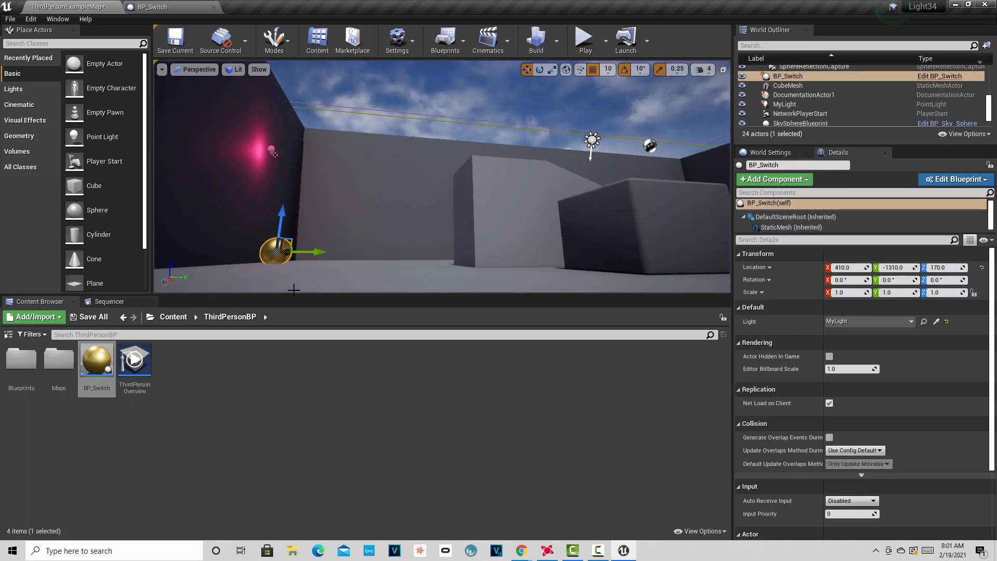
Switch the Visible rendering option of MyLight off and on again to demonstrate its effect.
left_click_drag(990, 317, 995, 398)
scroll(995, 392, "up", 1)
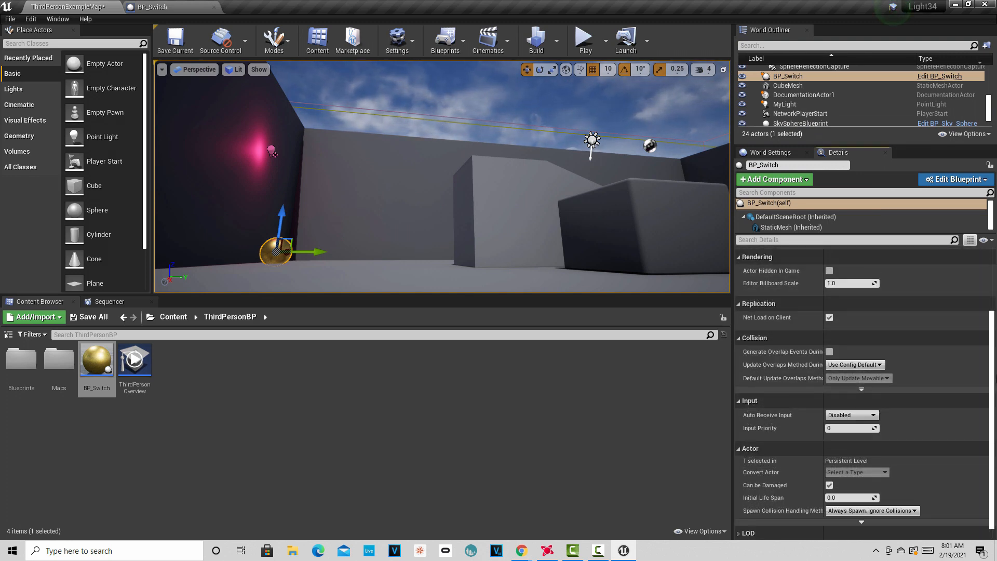
scroll(991, 98, "up", 2)
scroll(991, 99, "up", 2)
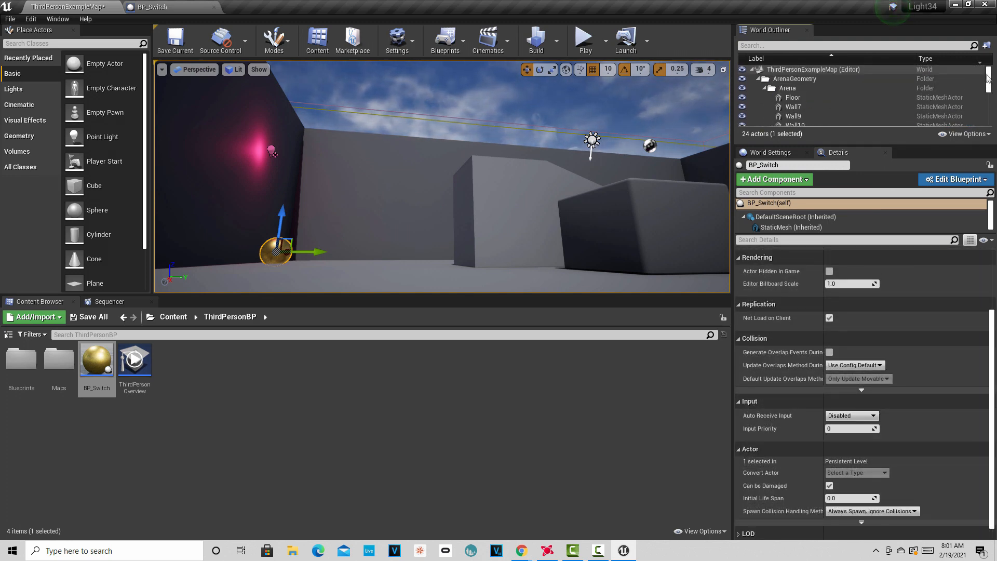
scroll(987, 106, "down", 4)
left_click(784, 83)
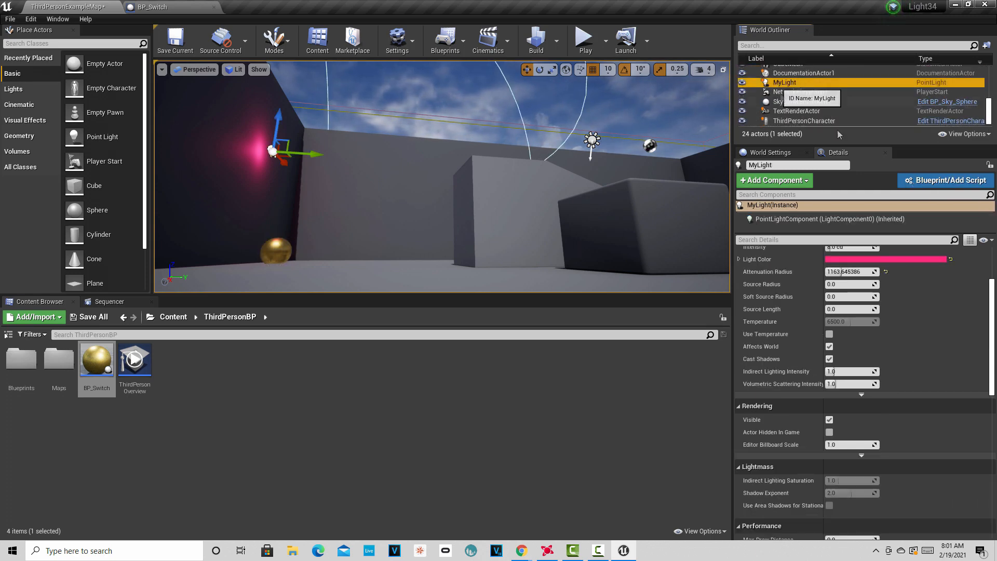
left_click(829, 421)
left_click(830, 421)
left_click(830, 420)
left_click(829, 420)
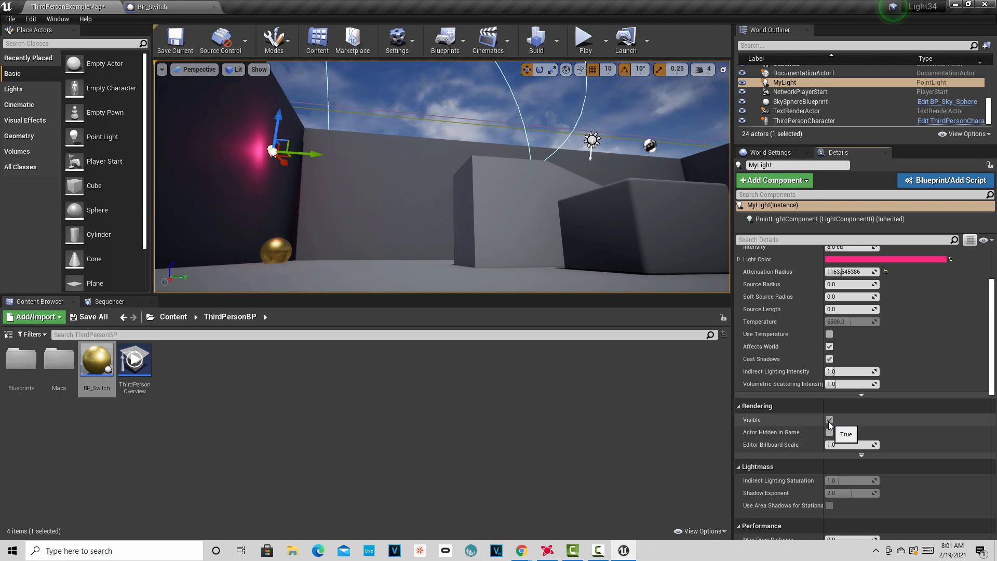
Toggle the Visible rendering option of MyLight and leave it off so that the light starts out hidden.
left_click(829, 420)
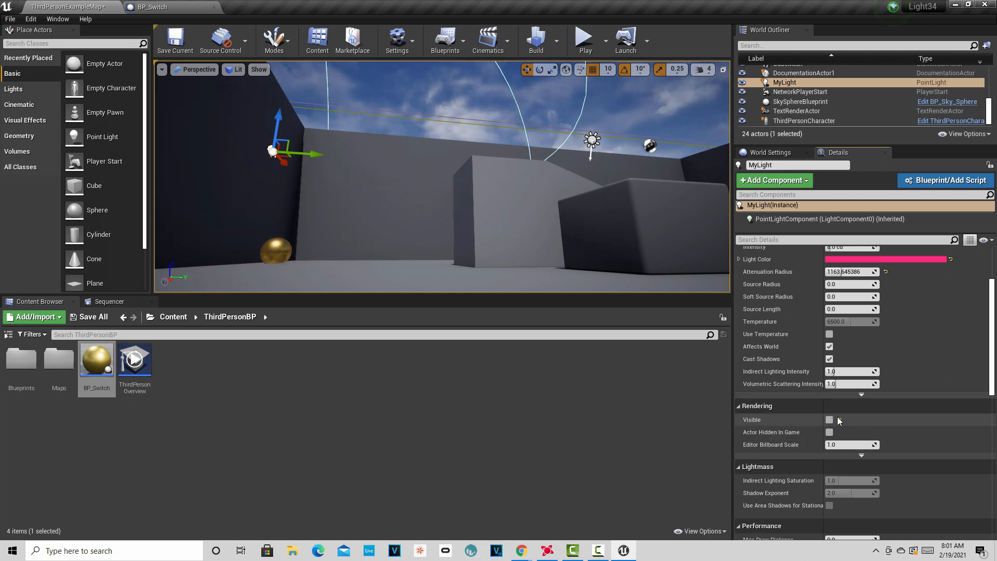
left_click(830, 420)
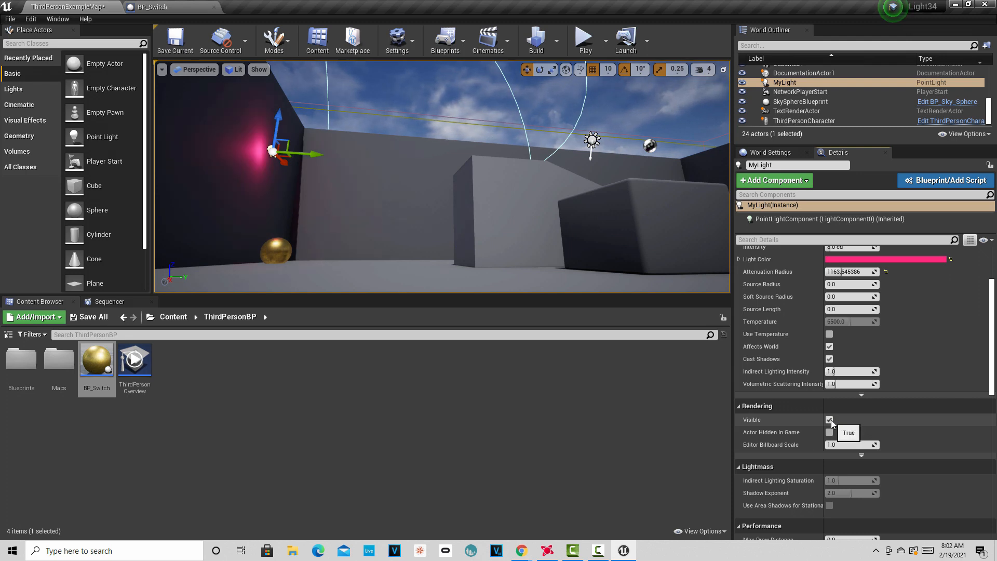
left_click(829, 420)
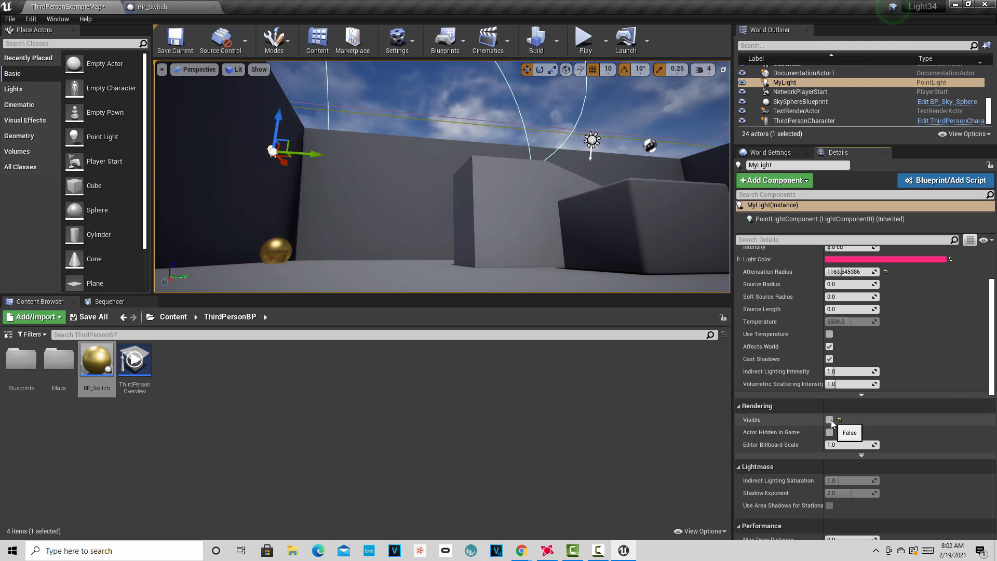
Play the level with MyLight initially hidden and run the character into the gold sphere to test switching the light.
left_click(582, 40)
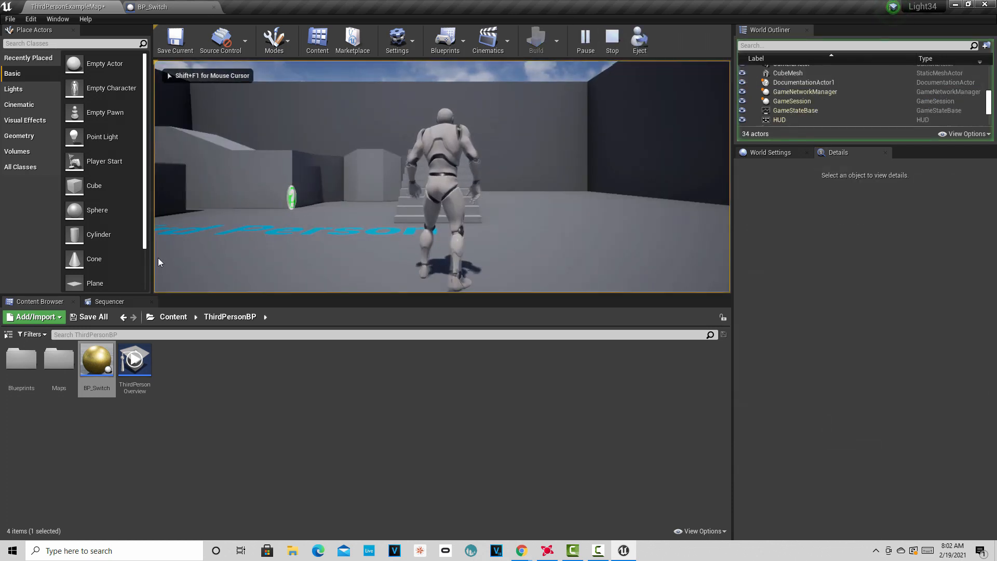
key("w")
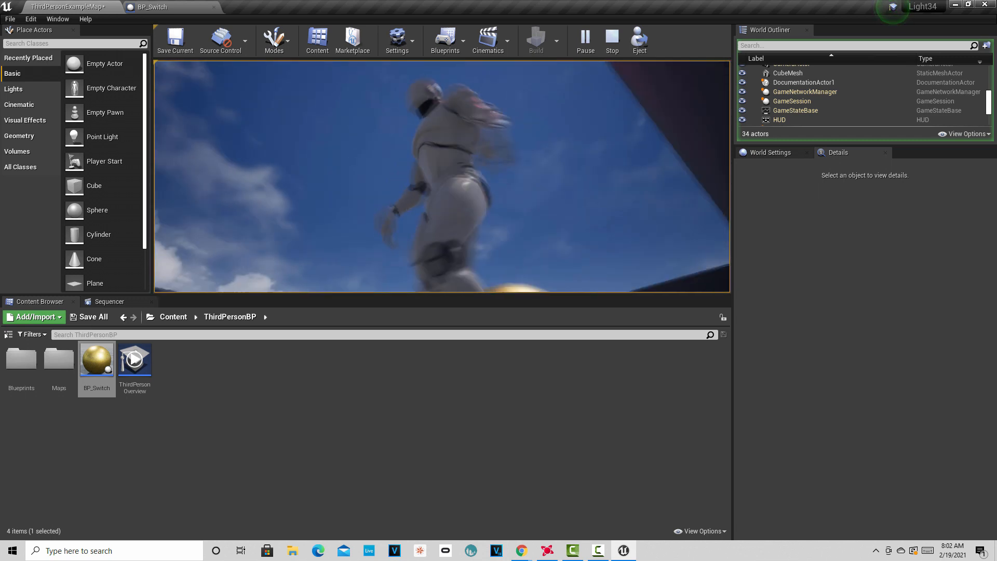
key("w")
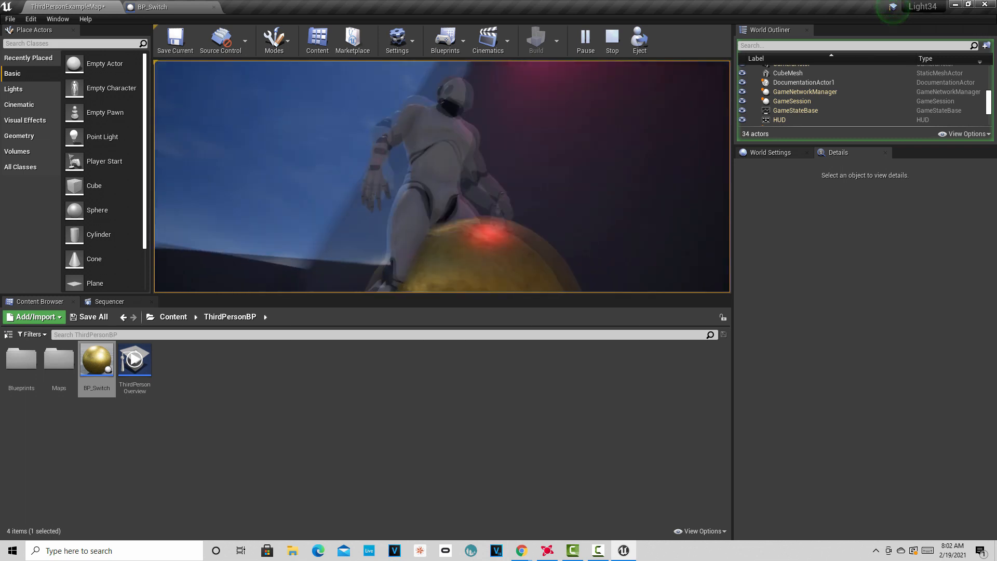
key("w")
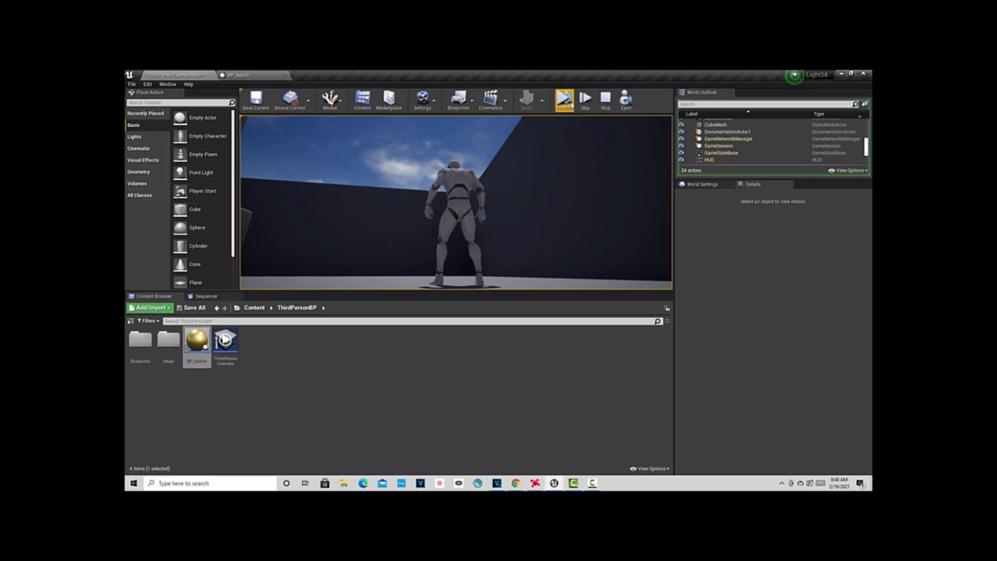
key("w")
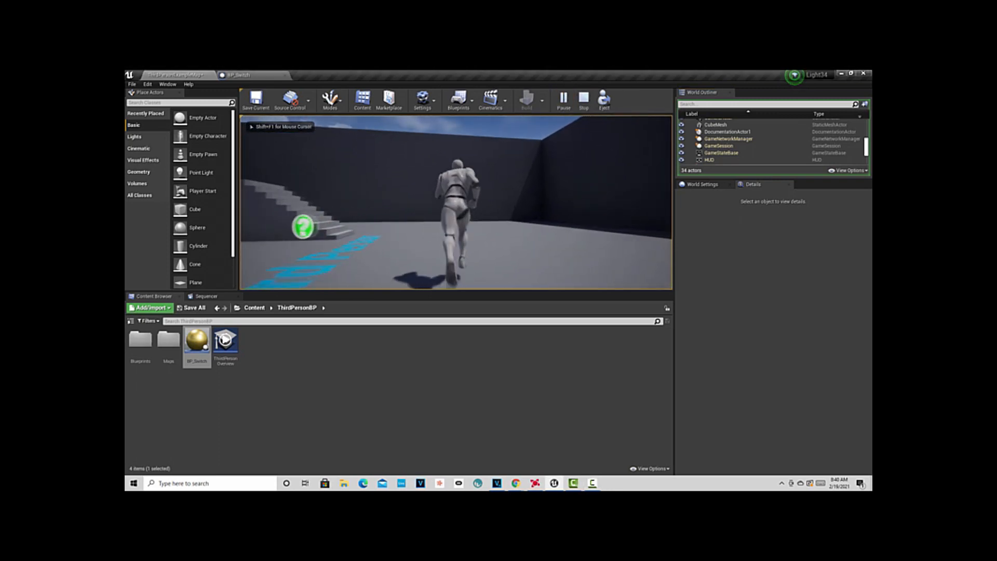